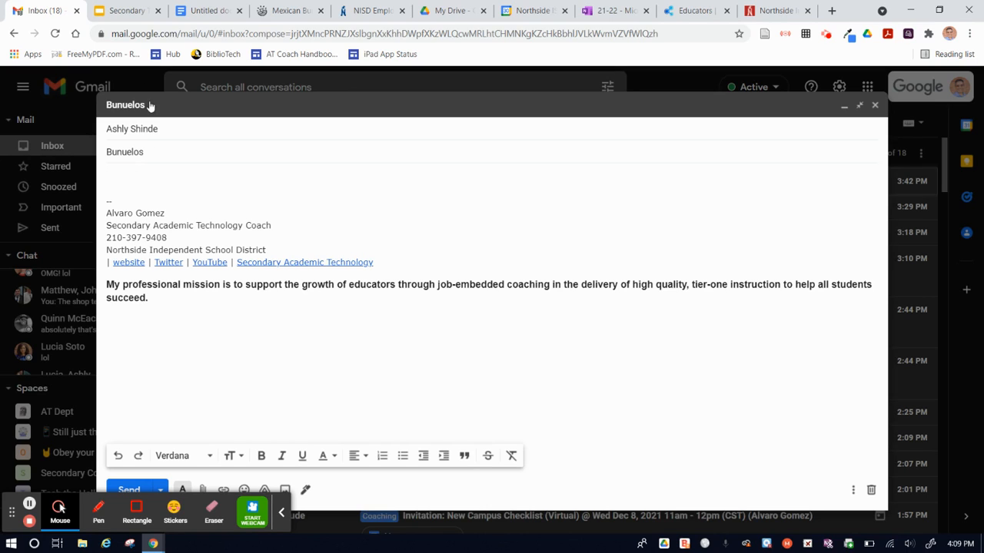
- Capture a rectangular screen snip of the How to Make Bunuelos section, heading through step 5, on the isabeleats recipe page
{"action": "left_click", "coordinate": [213, 12]}
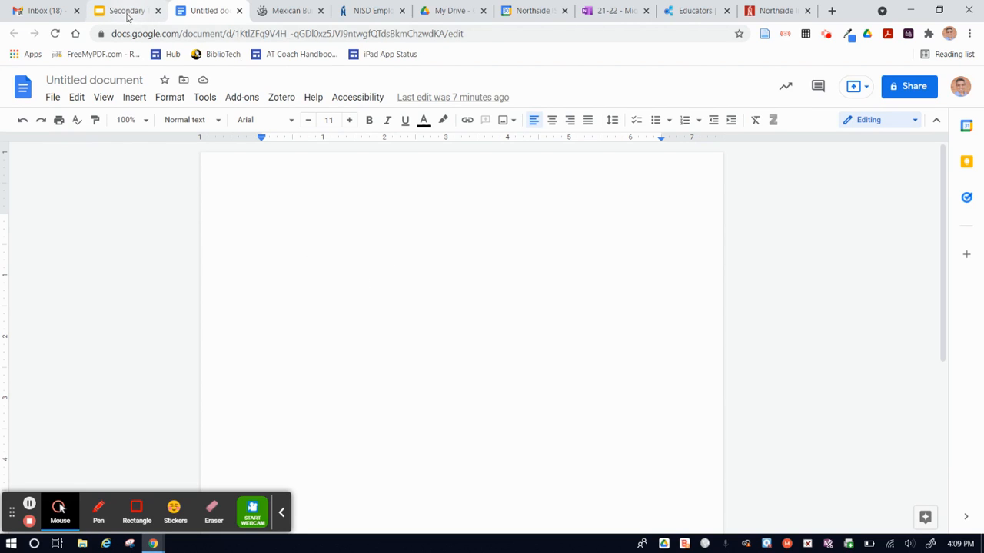
{"action": "left_click", "coordinate": [279, 12]}
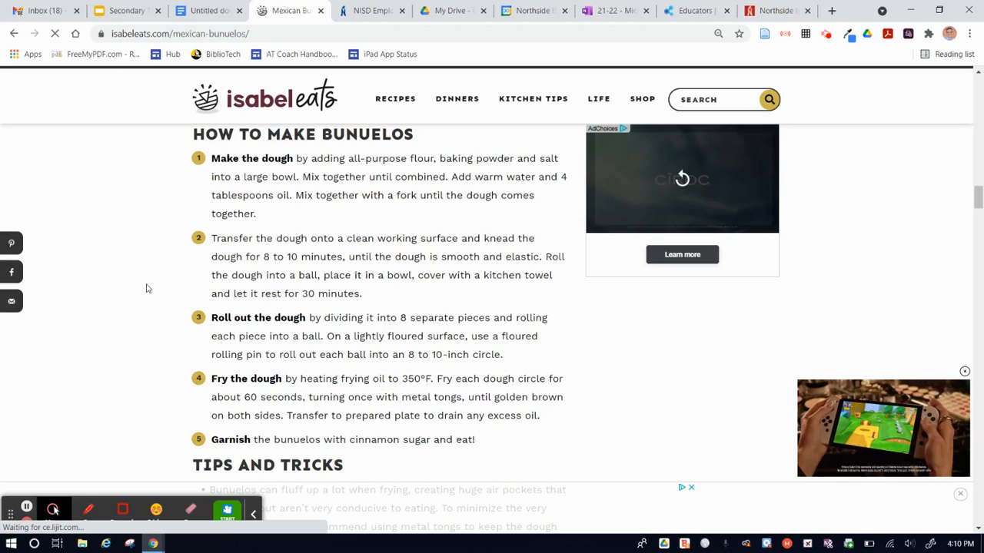
{"action": "key", "text": "shift+super+s"}
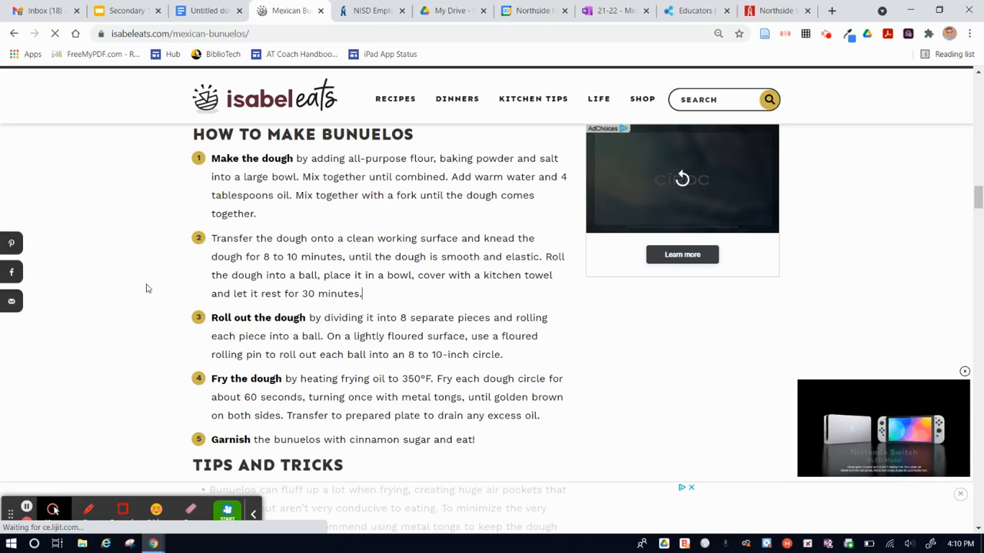
{"action": "key", "text": "shift+super+s"}
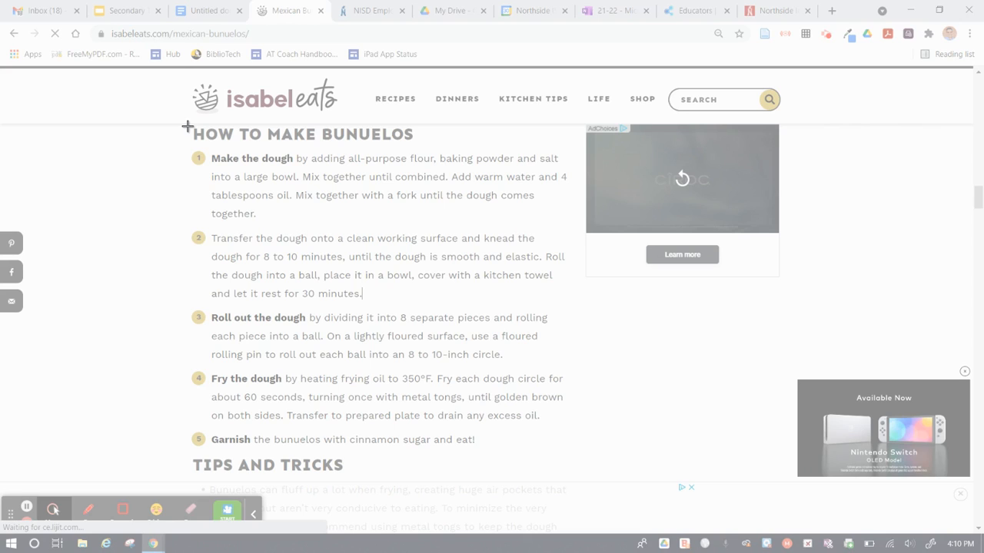
{"action": "left_click_drag", "start_coordinate": [186, 125], "coordinate": [344, 235]}
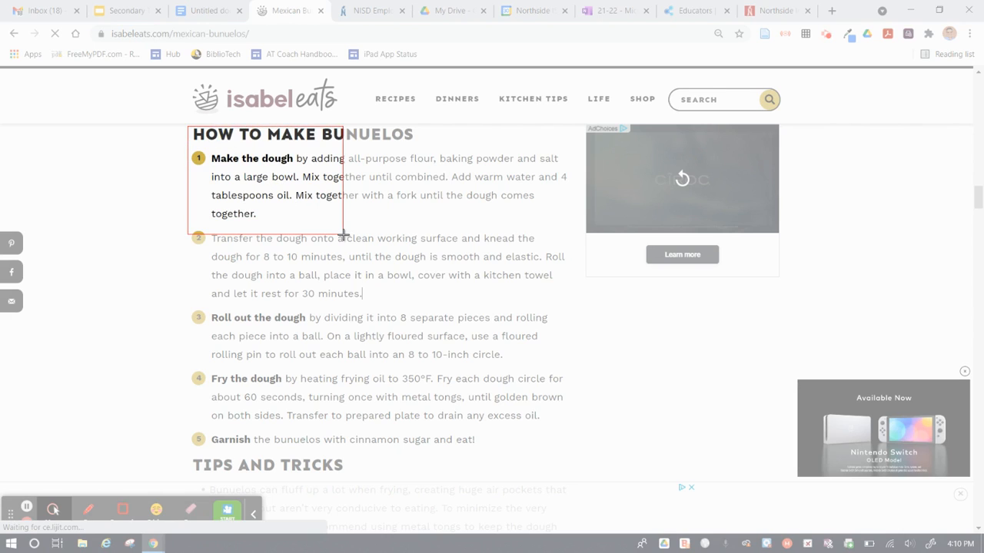
{"action": "left_click_drag", "start_coordinate": [343, 235], "coordinate": [577, 453]}
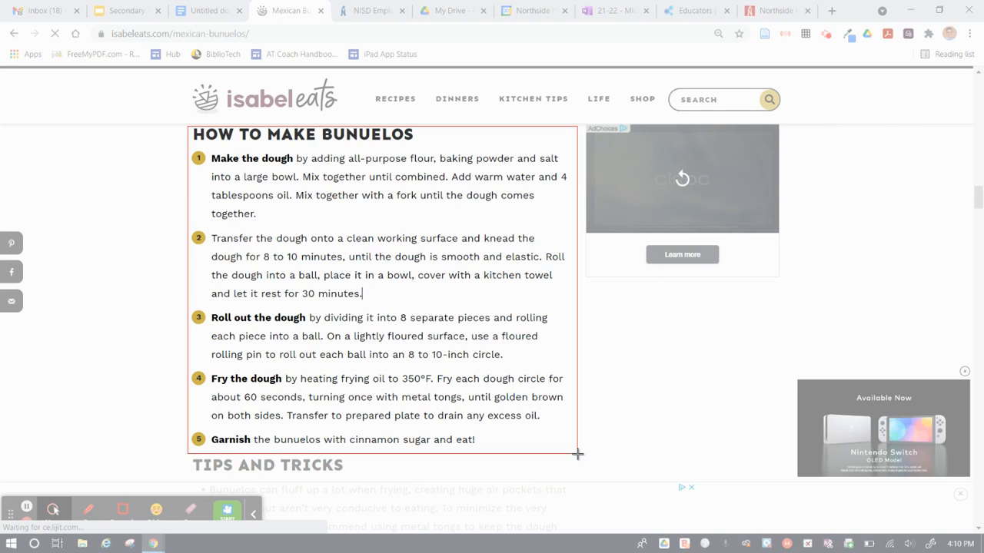
{"action": "mouse_move", "coordinate": [577, 454]}
{"action": "left_mouse_down"}
{"action": "mouse_move", "coordinate": [540, 417]}
{"action": "mouse_move", "coordinate": [553, 448]}
{"action": "mouse_move", "coordinate": [577, 454]}
{"action": "left_mouse_up"}
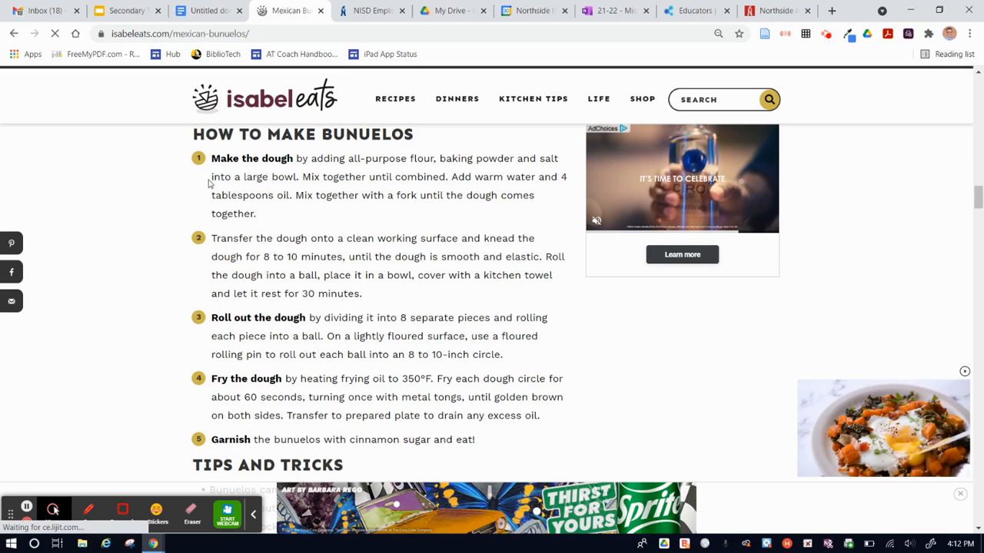
- Switch to the Gmail draft and write "Here's the bunelos recipe!" above the signature, followed by blank lines
{"action": "left_click", "coordinate": [46, 11]}
{"action": "left_click", "coordinate": [120, 179]}
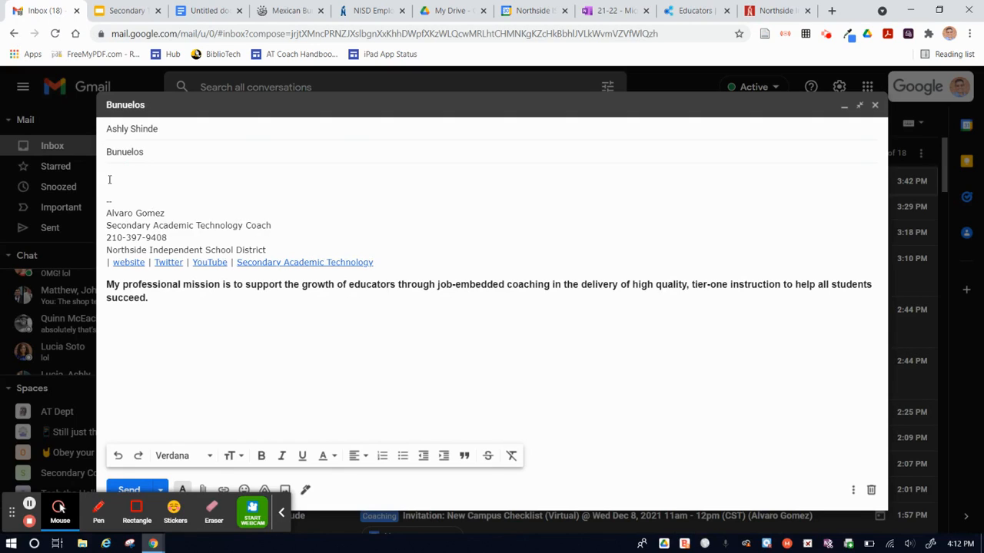
{"action": "type", "text": "Here's the bunelos recipe!"}
{"action": "key", "text": "Return"}
{"action": "key", "text": "Return"}
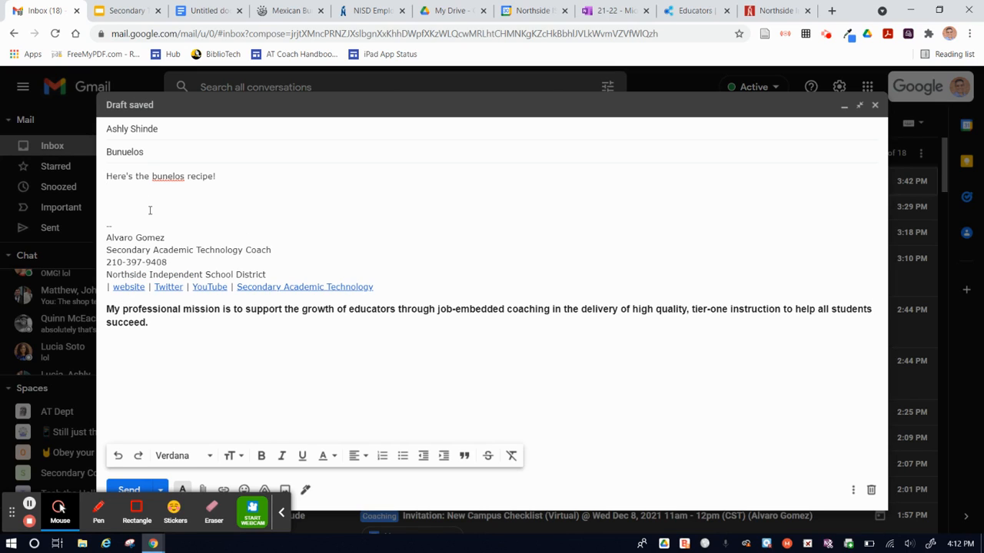
- Paste the captured recipe snip below the opening line of the Bunuelos email and look over the whole image
{"action": "key", "text": "ctrl+v"}
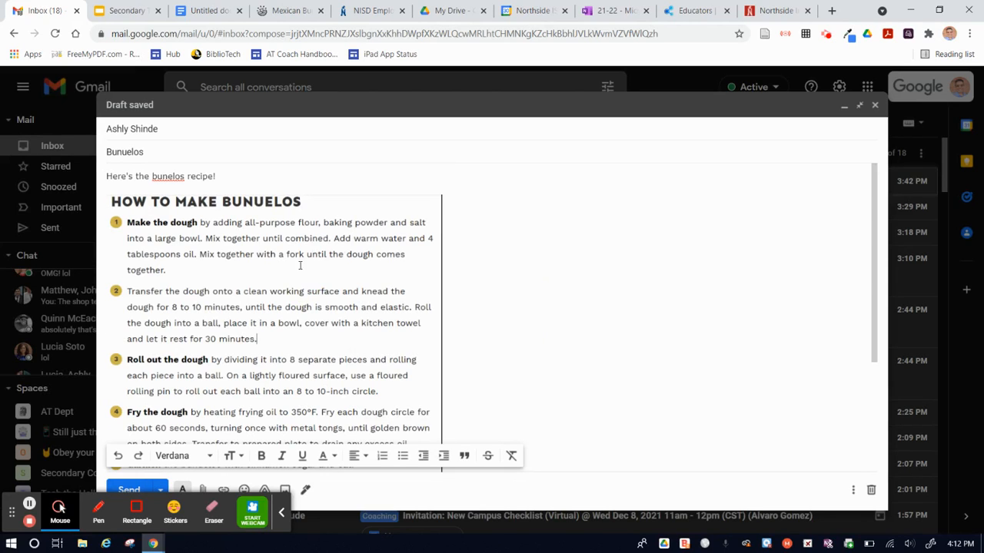
{"action": "scroll", "coordinate": [549, 298], "scroll_direction": "down", "scroll_amount": 2}
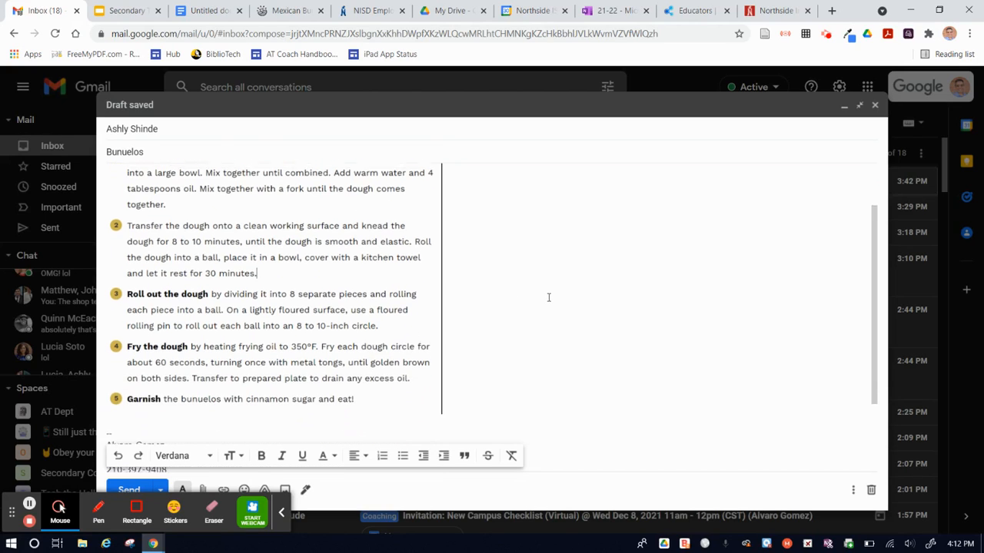
{"action": "scroll", "coordinate": [549, 297], "scroll_direction": "up", "scroll_amount": 2}
{"action": "scroll", "coordinate": [548, 297], "scroll_direction": "down", "scroll_amount": 1}
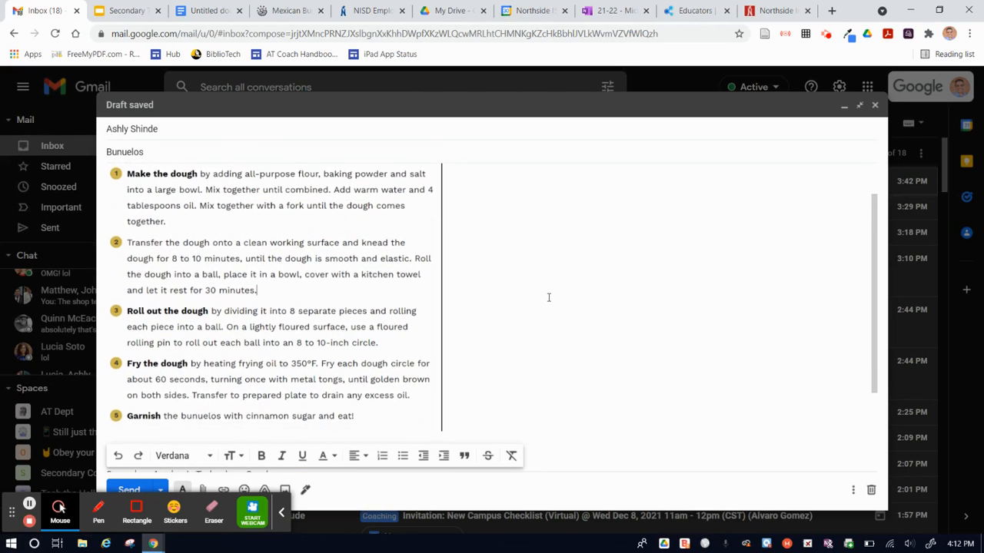
{"action": "scroll", "coordinate": [549, 297], "scroll_direction": "up", "scroll_amount": 2}
{"action": "scroll", "coordinate": [549, 298], "scroll_direction": "down", "scroll_amount": 3}
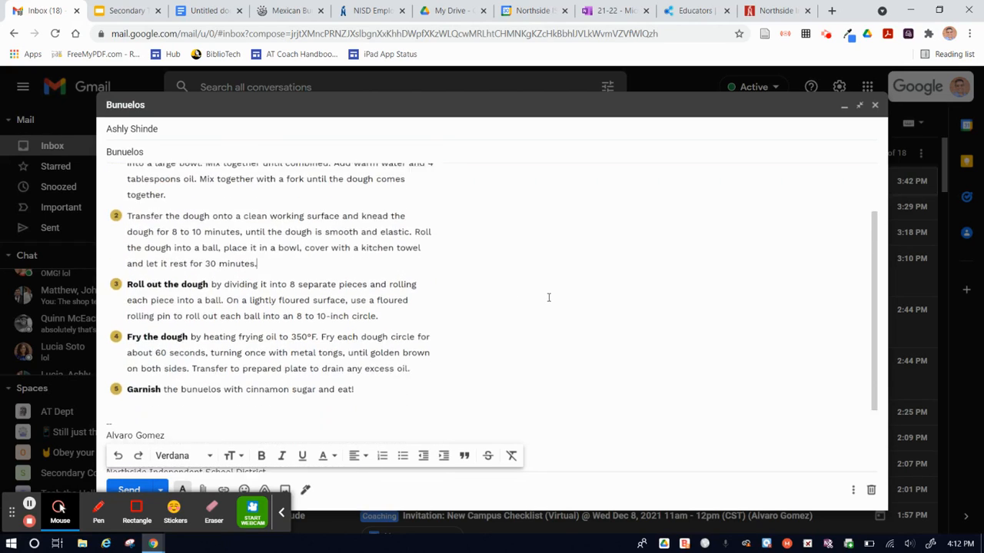
{"action": "scroll", "coordinate": [549, 297], "scroll_direction": "up", "scroll_amount": 2}
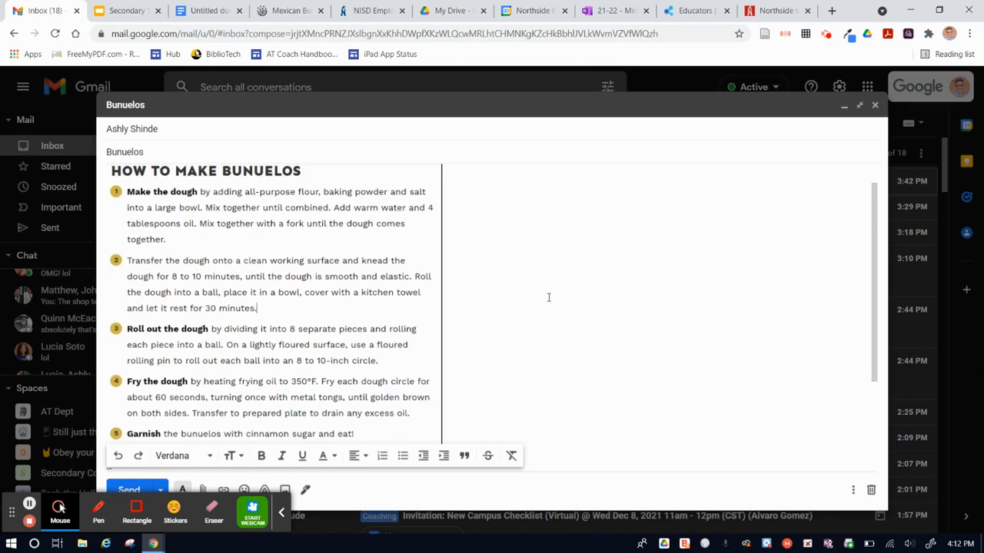
{"action": "scroll", "coordinate": [549, 297], "scroll_direction": "up", "scroll_amount": 1}
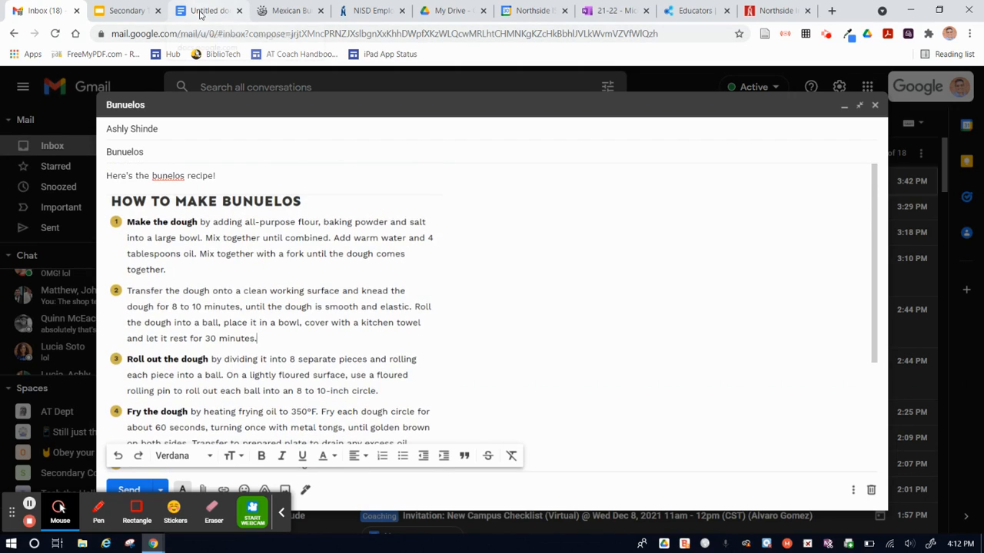
- Paste the recipe snip into the untitled Google Docs document, then shrink it and rotate it clockwise
{"action": "left_click", "coordinate": [202, 12]}
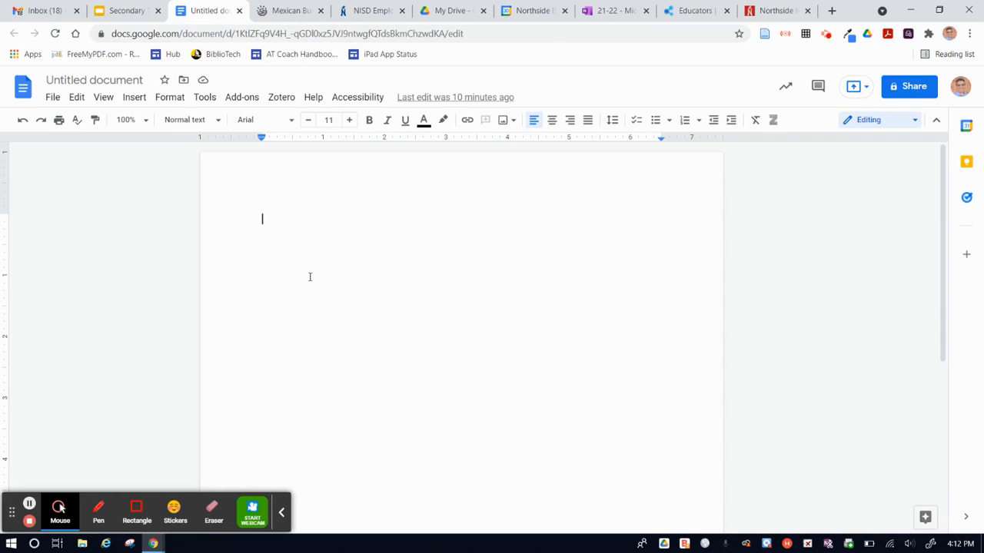
{"action": "key", "text": "ctrl+v"}
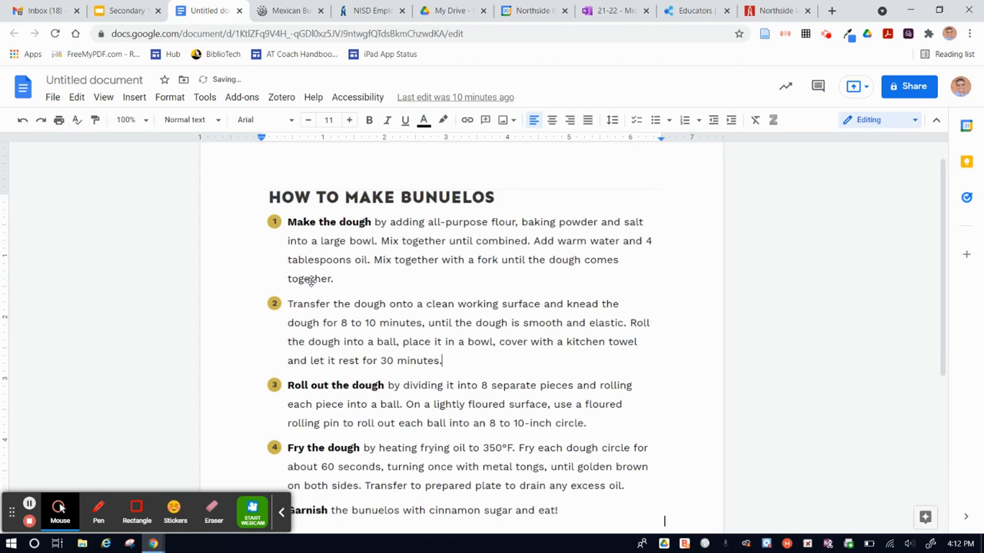
{"action": "left_click", "coordinate": [472, 352]}
{"action": "scroll", "coordinate": [472, 352], "scroll_direction": "up", "scroll_amount": 1}
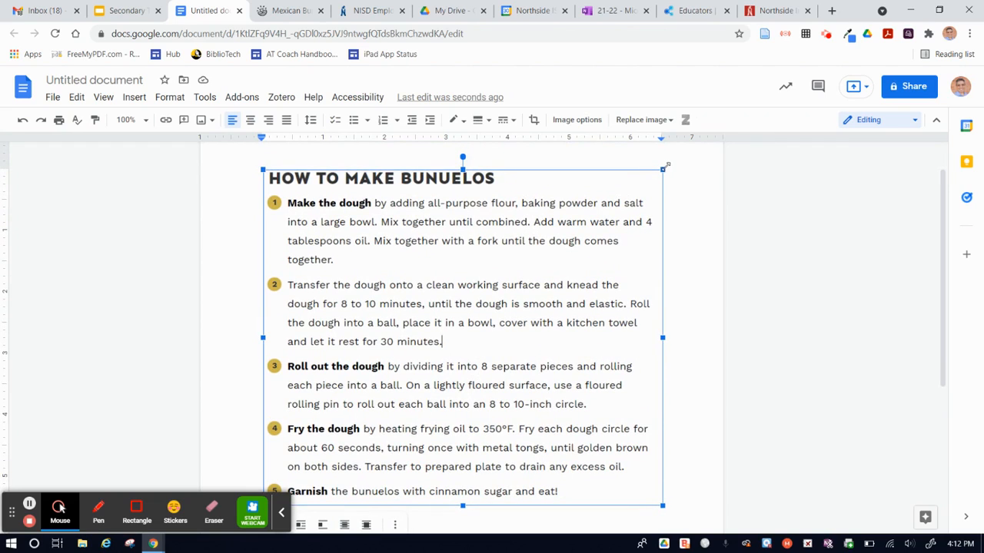
{"action": "left_click_drag", "start_coordinate": [661, 169], "coordinate": [461, 326]}
{"action": "left_click_drag", "start_coordinate": [371, 156], "coordinate": [417, 167]}
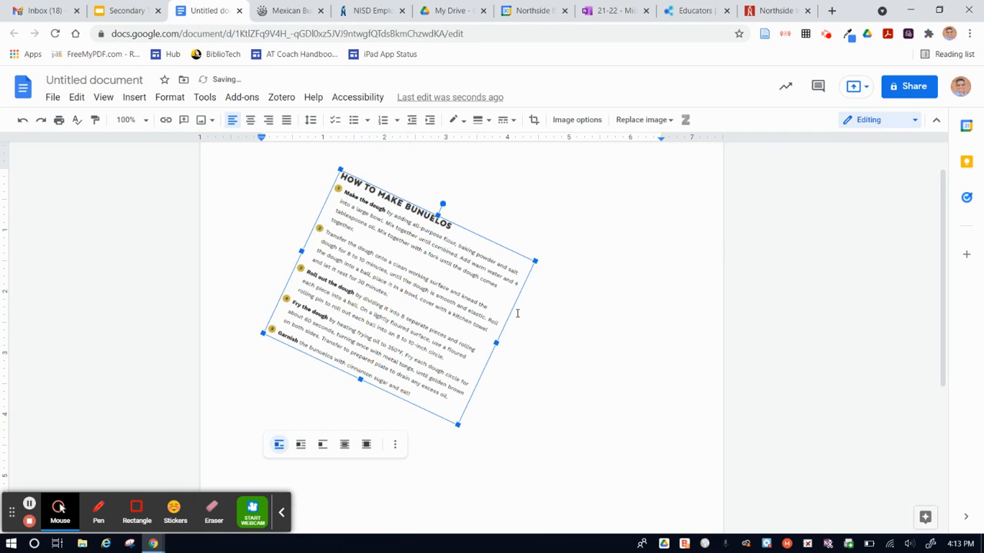
{"action": "left_click", "coordinate": [546, 350]}
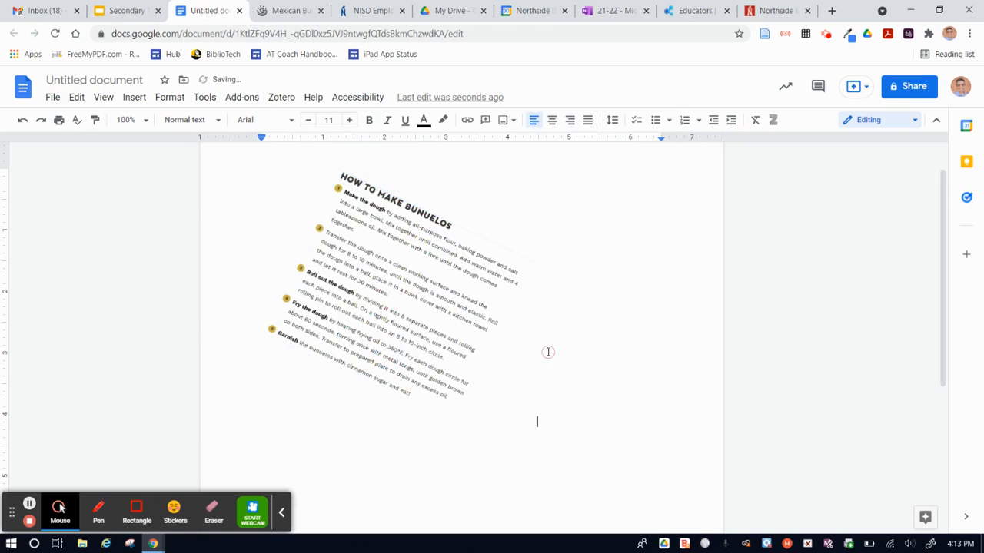
- Delete the tilted recipe image, paste the snip again at full size, and remove that copy too
{"action": "left_click", "coordinate": [390, 296]}
{"action": "key", "text": "Delete"}
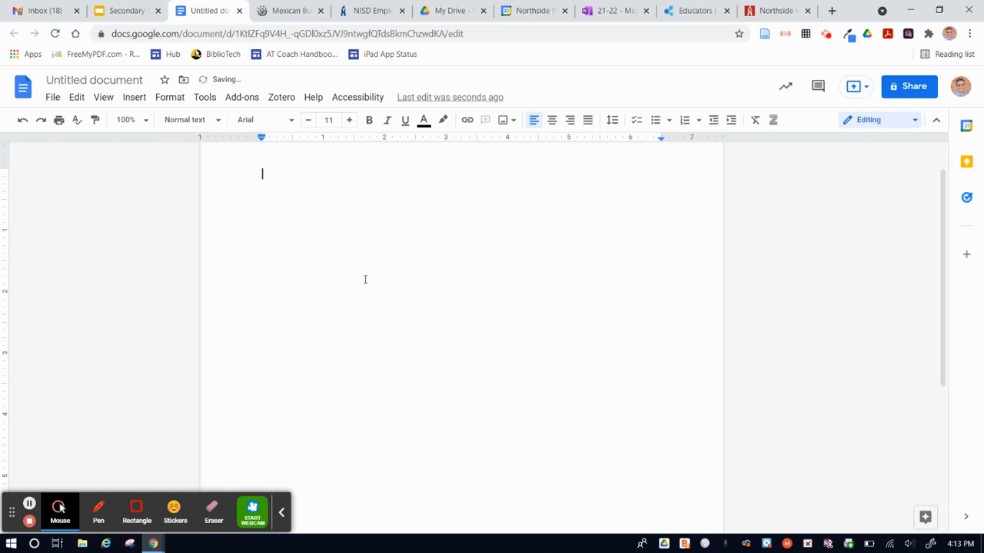
{"action": "key", "text": "ctrl+v"}
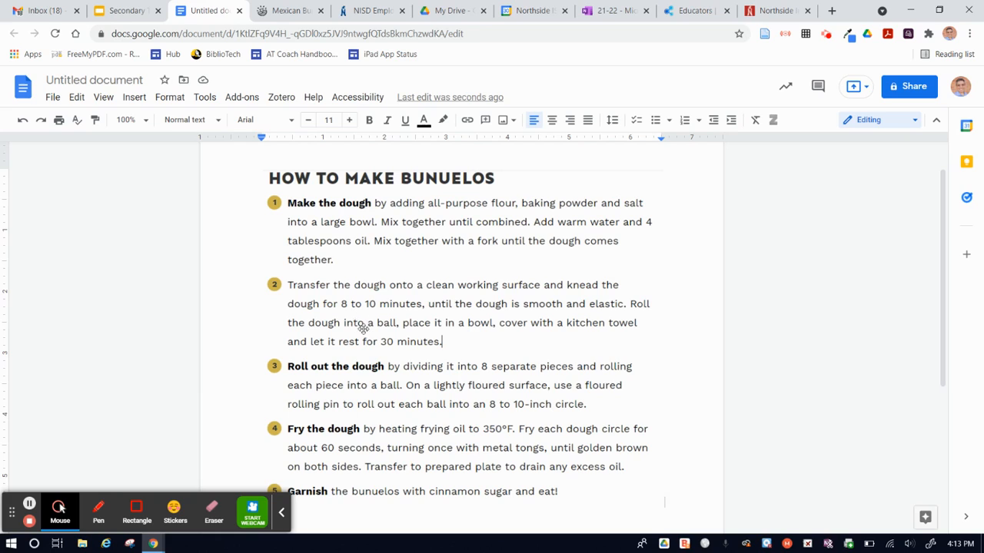
{"action": "left_click", "coordinate": [516, 330]}
{"action": "key", "text": "Delete"}
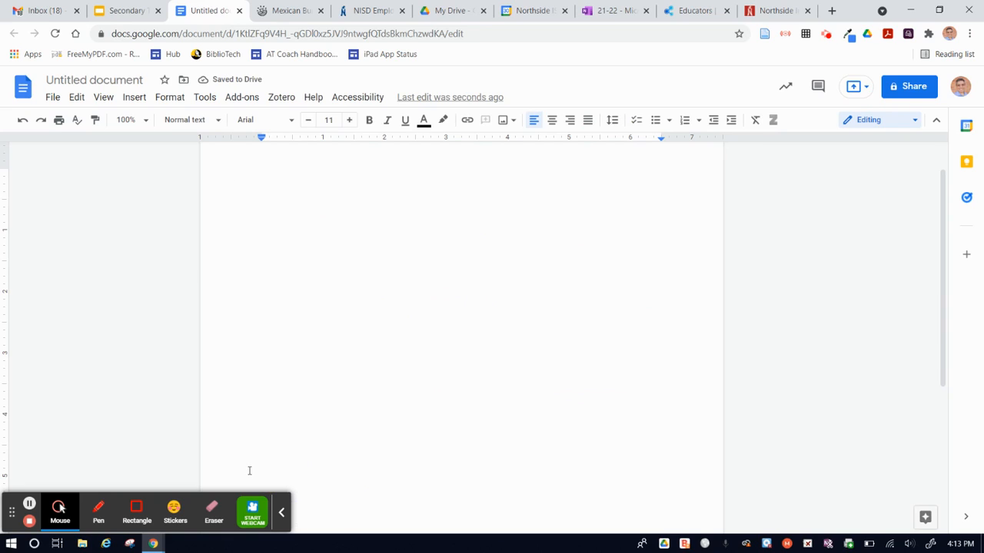
- Search Windows for "snipping", launch the Snipping Tool, reposition its window, and close it
{"action": "left_click", "coordinate": [282, 515]}
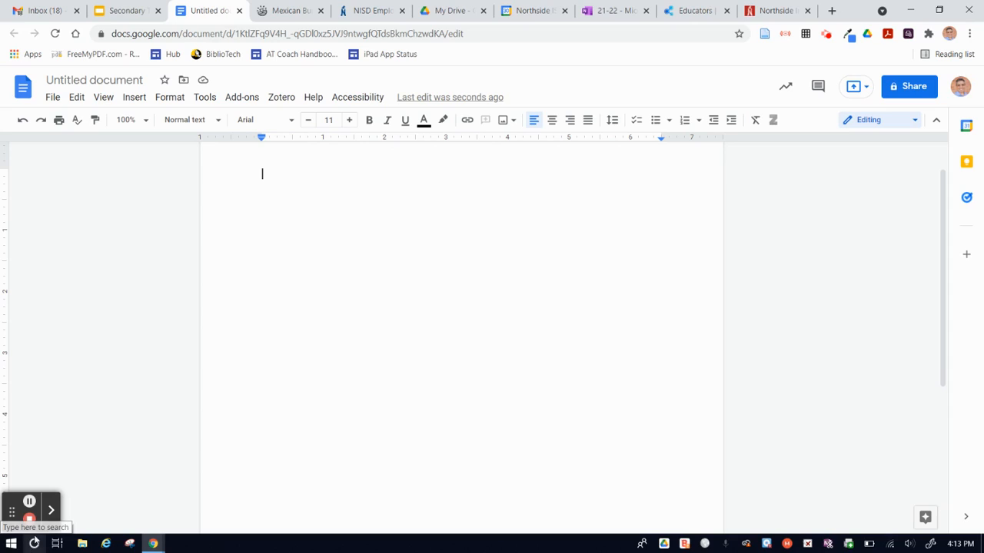
{"action": "left_click", "coordinate": [34, 544]}
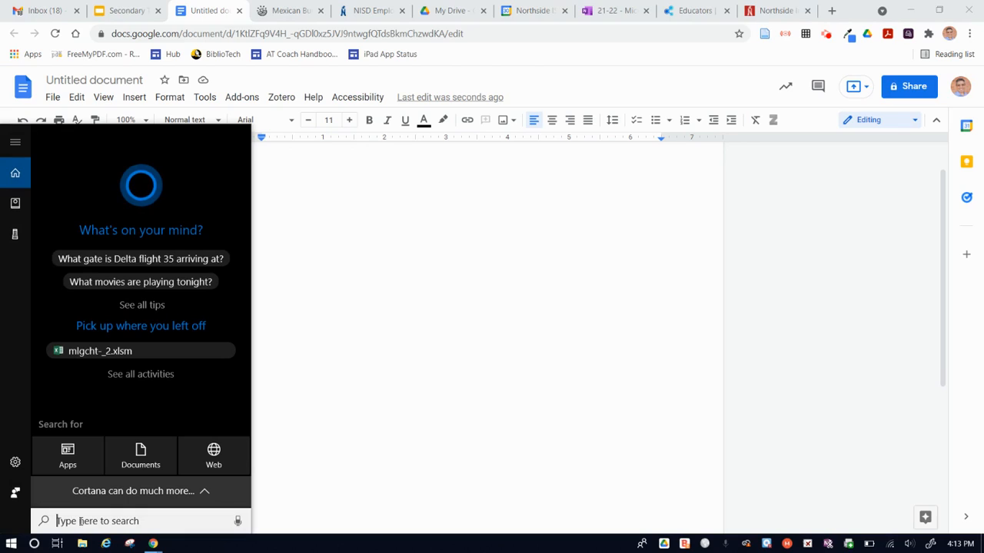
{"action": "type", "text": "snipping"}
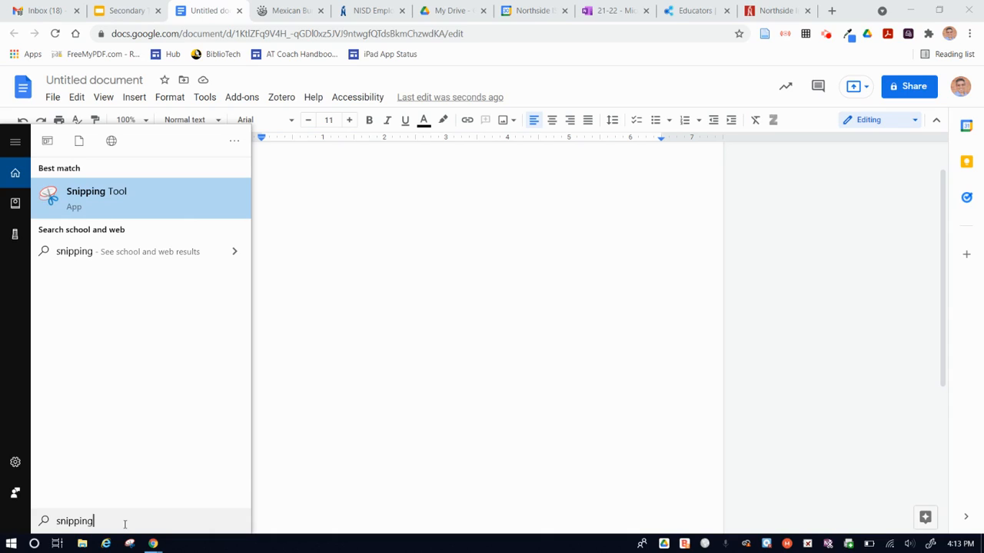
{"action": "left_click", "coordinate": [105, 199]}
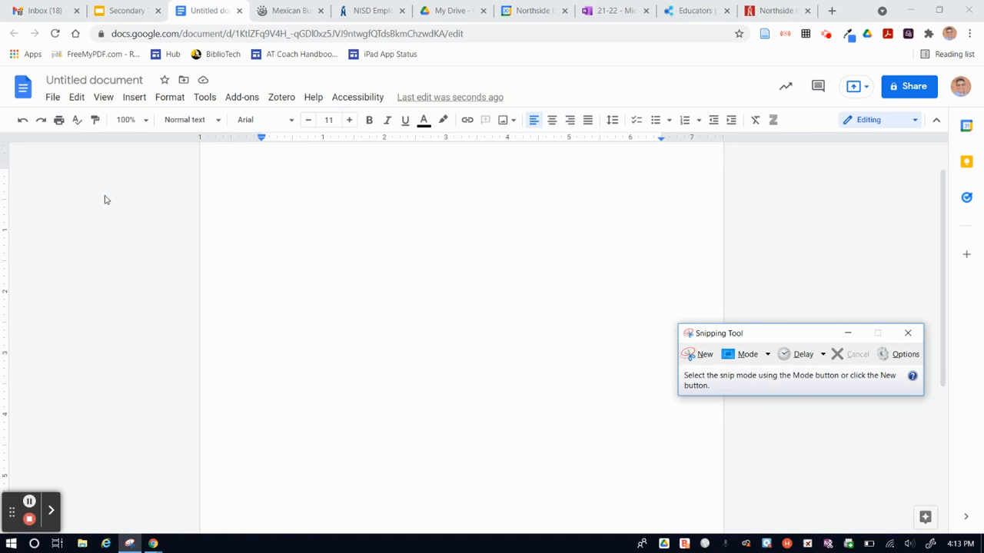
{"action": "left_click_drag", "start_coordinate": [776, 333], "coordinate": [707, 295]}
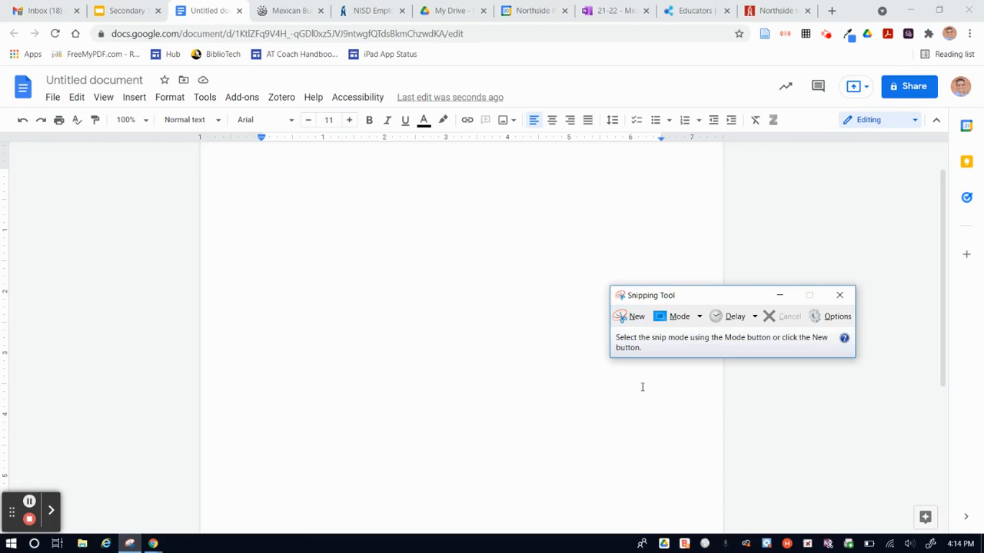
{"action": "left_click", "coordinate": [839, 295]}
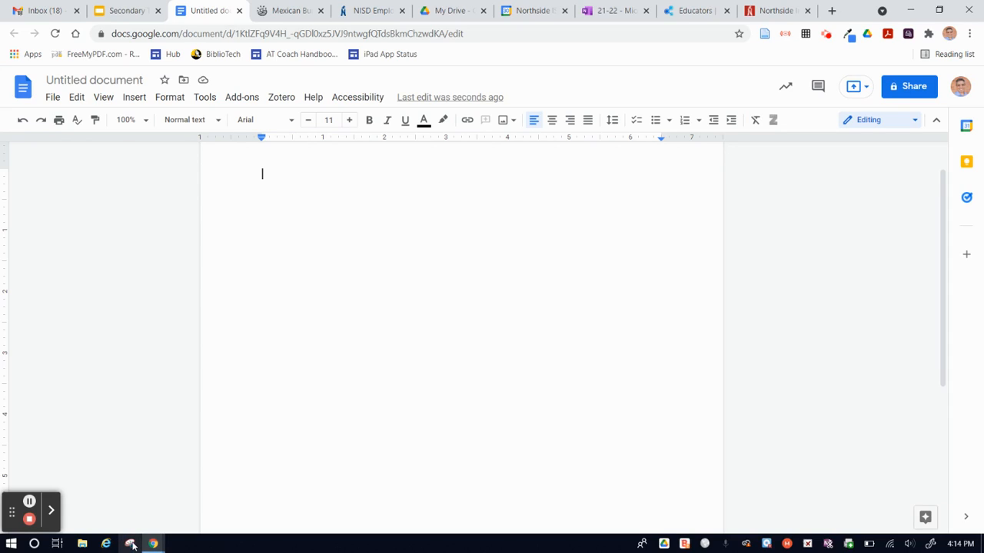
- Search Windows for "snip" and launch the Snipping Tool from the results
{"action": "left_click", "coordinate": [33, 544]}
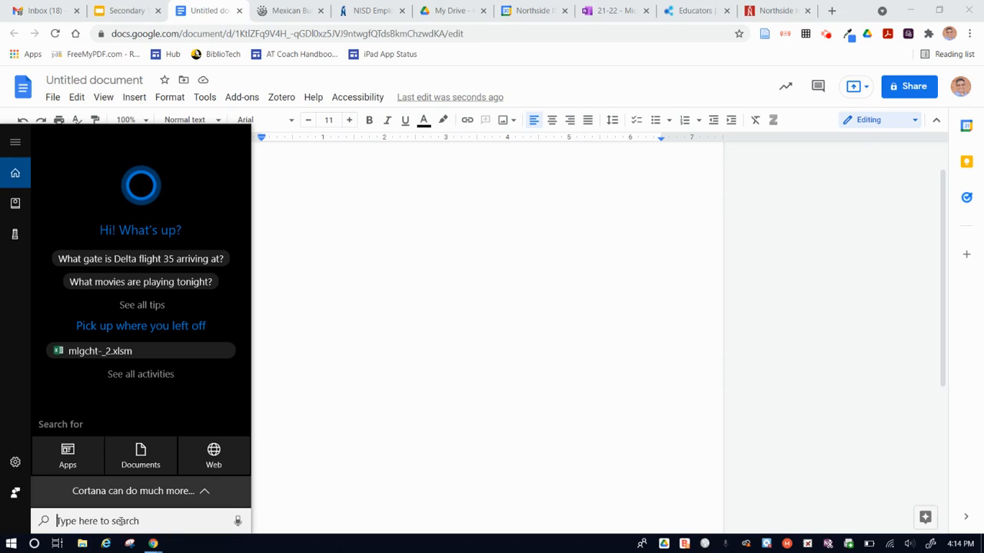
{"action": "type", "text": "snip"}
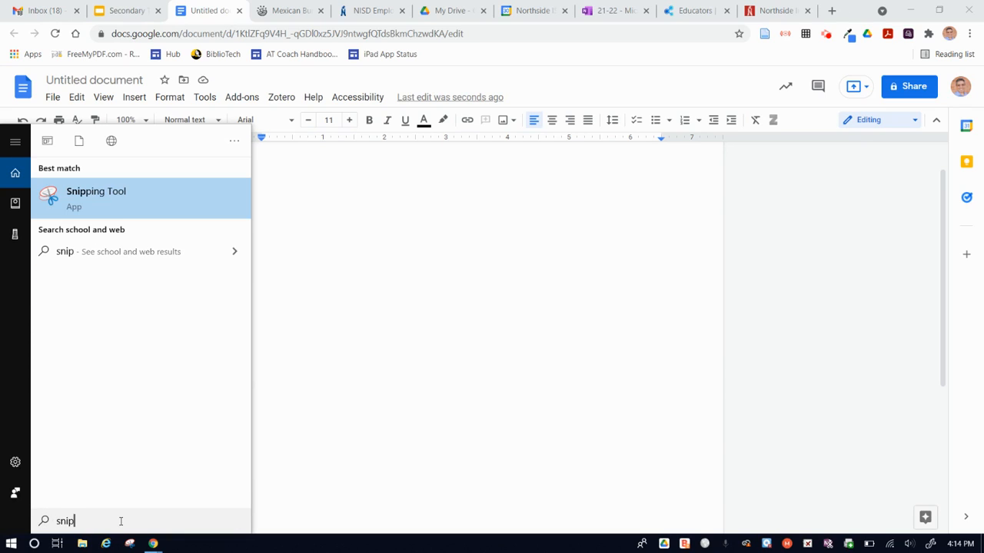
{"action": "left_click", "coordinate": [110, 202]}
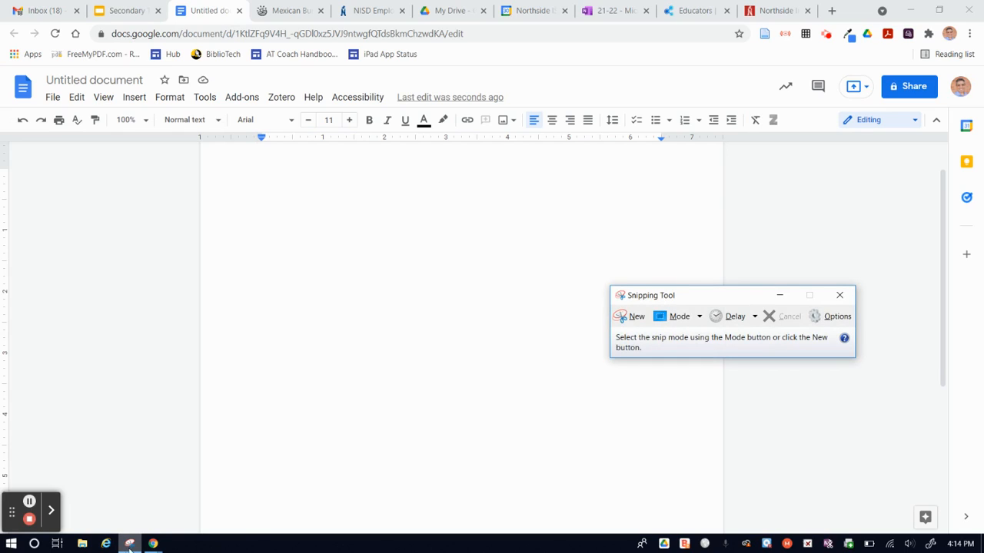
- Minimize the Snipping Tool, unpin it from the Windows taskbar, and pin it there again
{"action": "mouse_move", "coordinate": [129, 544]}
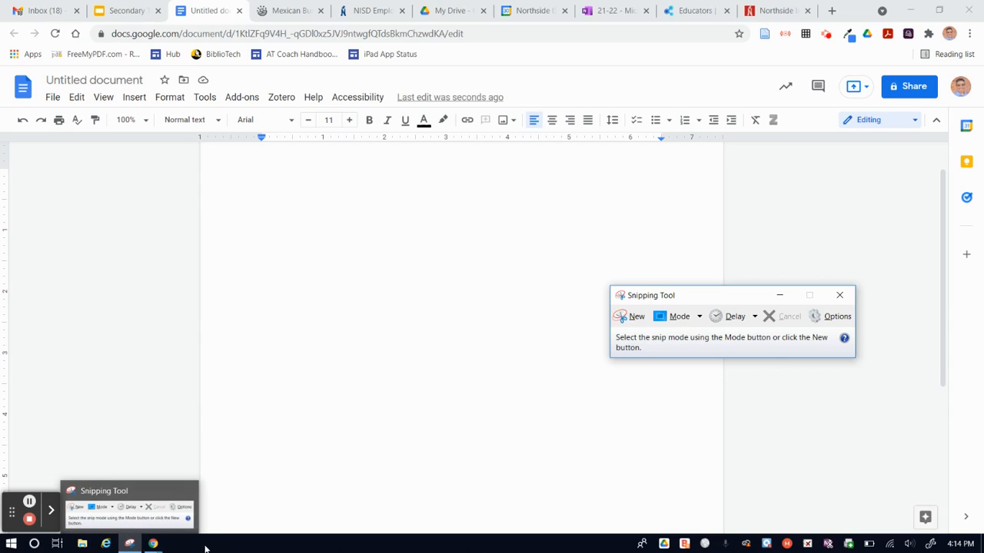
{"action": "left_click", "coordinate": [129, 544]}
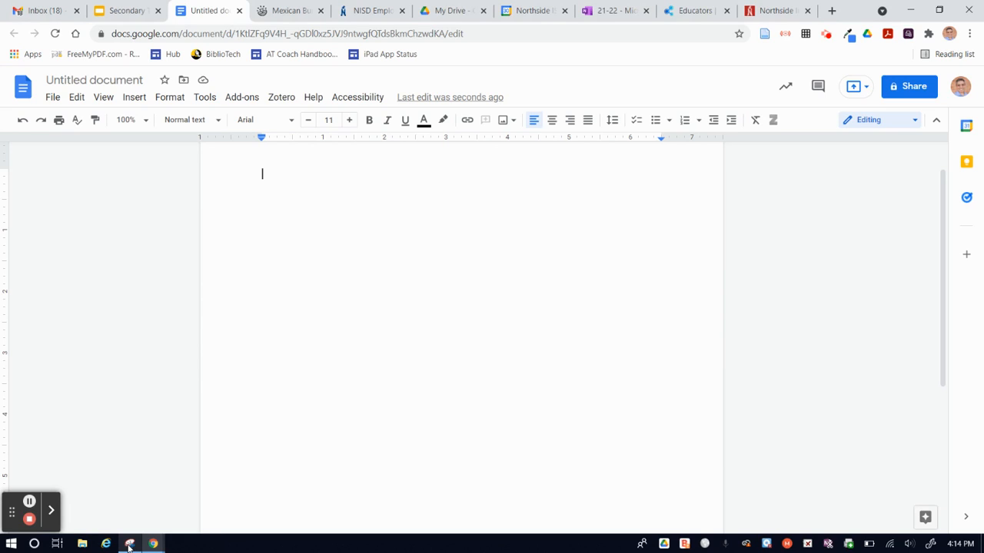
{"action": "right_click", "coordinate": [129, 544]}
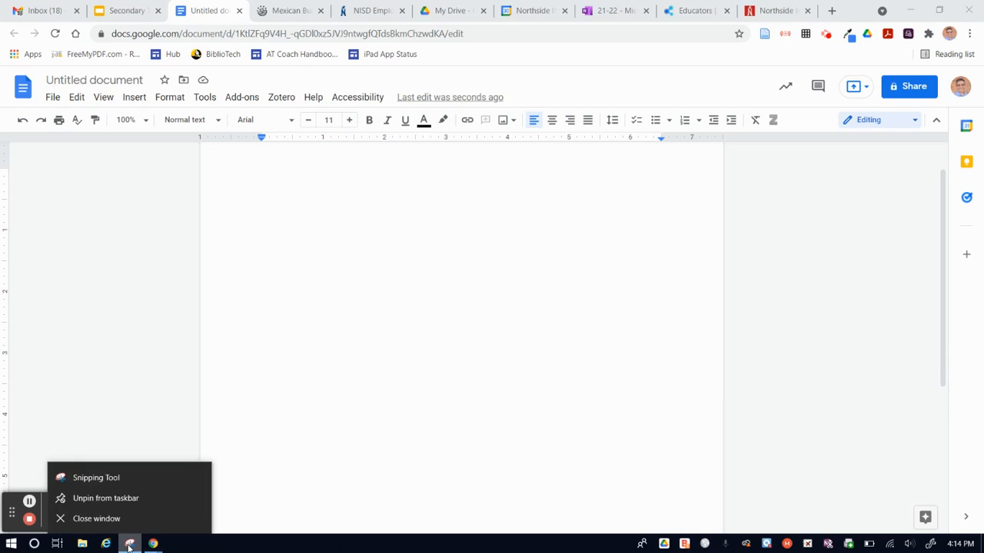
{"action": "left_click", "coordinate": [109, 500]}
{"action": "right_click", "coordinate": [131, 545]}
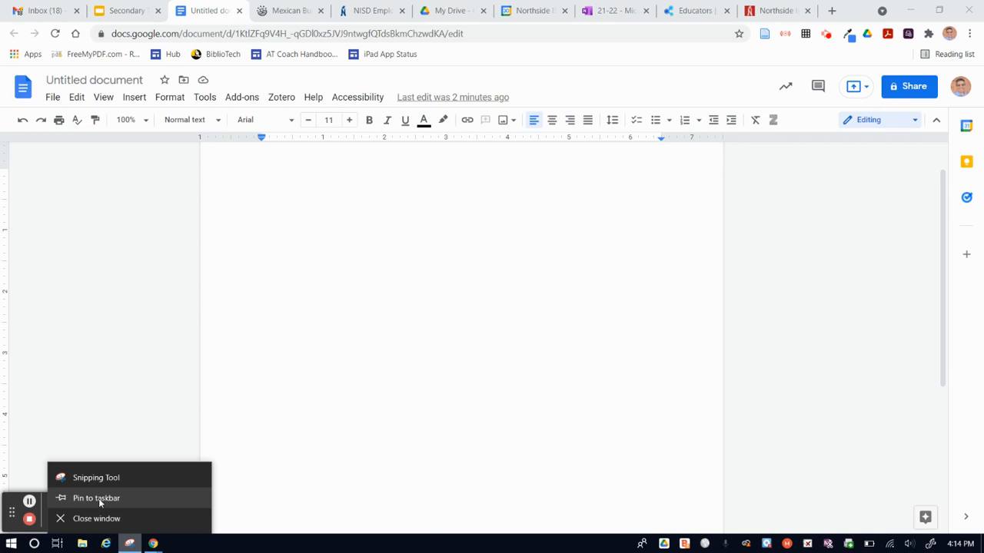
{"action": "left_click", "coordinate": [65, 499]}
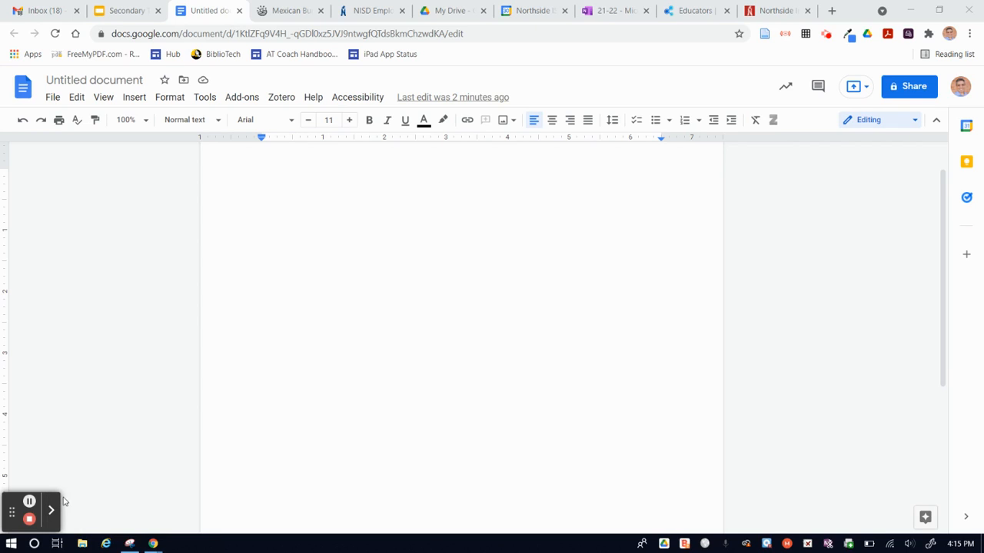
- Close the Snipping Tool window, relaunch the tool from its pinned taskbar shortcut, and reposition its window
{"action": "mouse_move", "coordinate": [127, 541]}
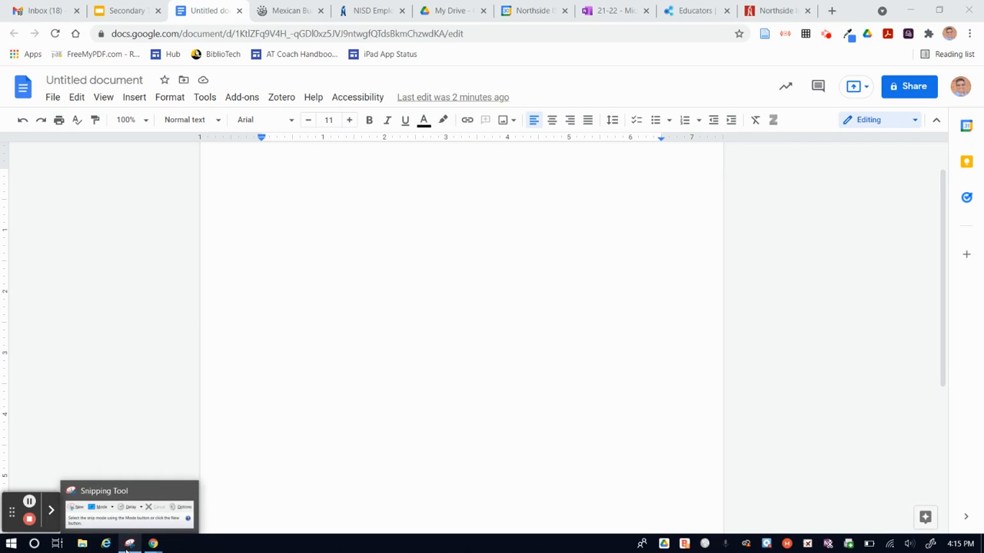
{"action": "left_click", "coordinate": [189, 492]}
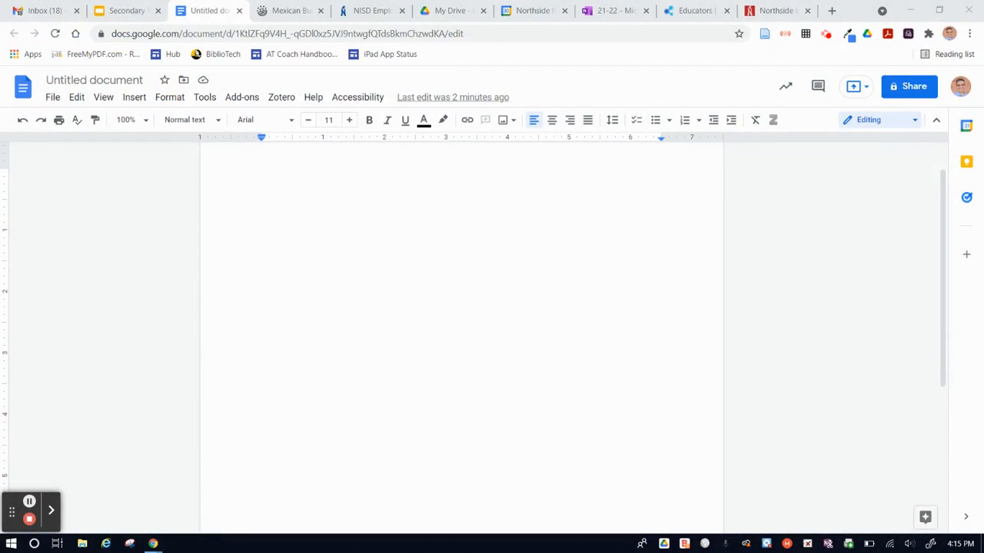
{"action": "left_click", "coordinate": [131, 544]}
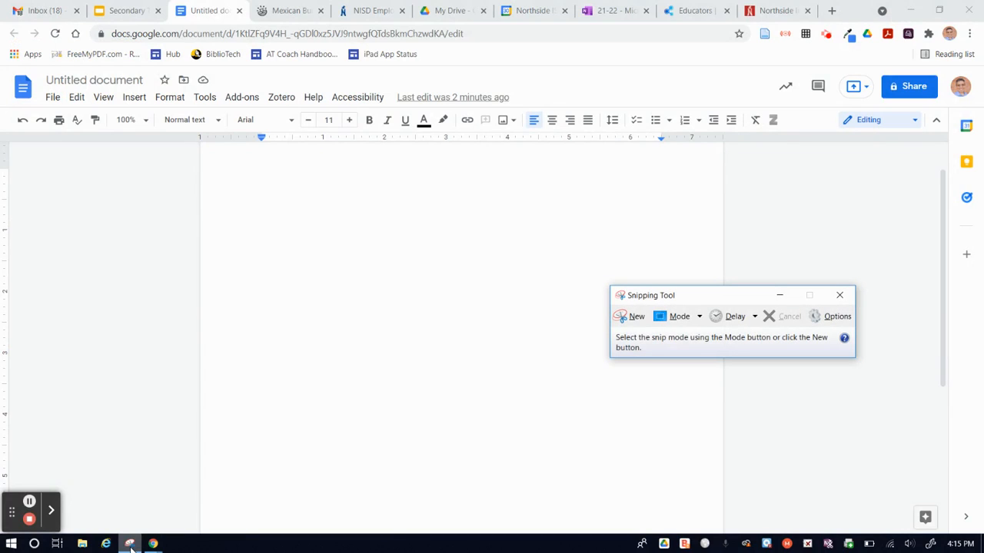
{"action": "left_click_drag", "start_coordinate": [709, 299], "coordinate": [750, 244]}
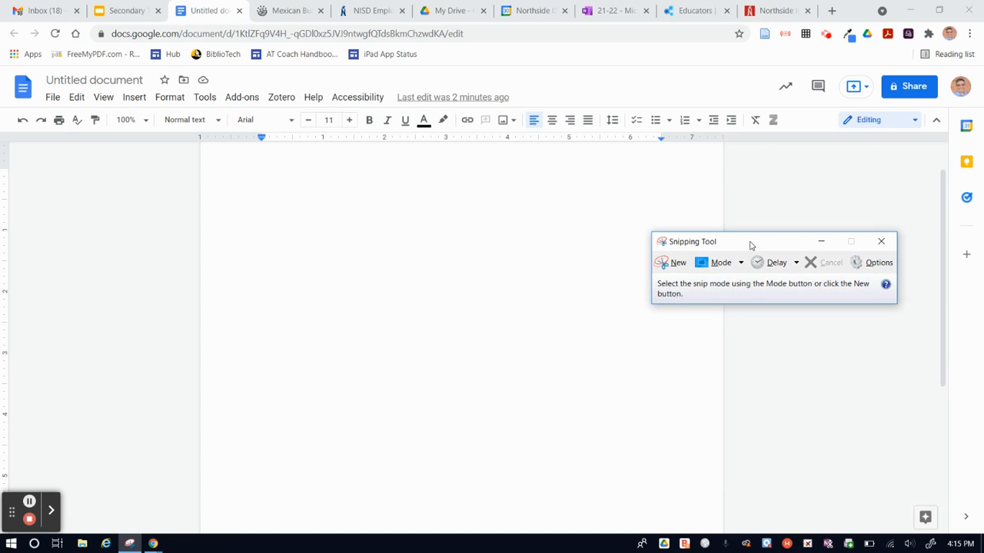
- Capture a rectangular snip of the "How to Make Bunuelos" heading and its five steps on the Mexican bunuelos recipe page
{"action": "left_click", "coordinate": [290, 10]}
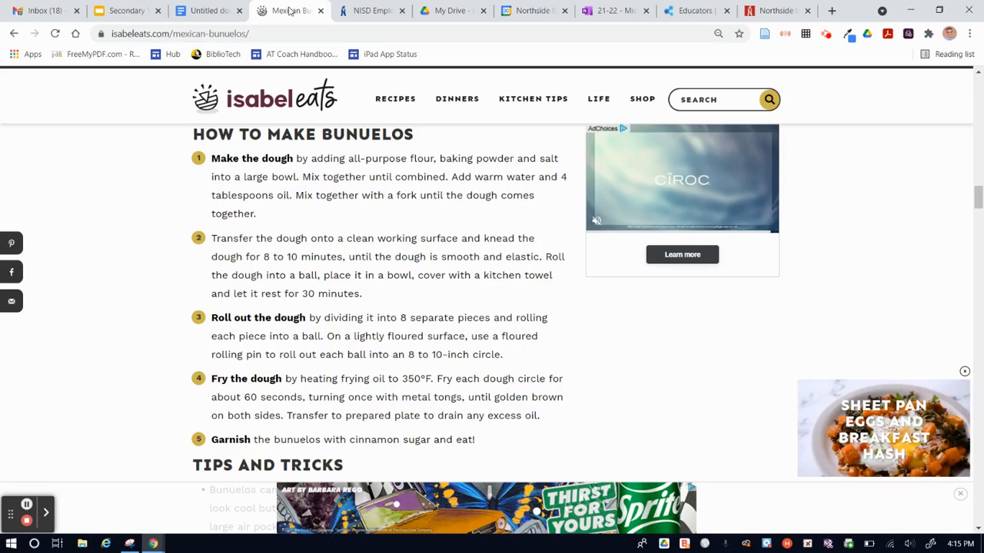
{"action": "left_click", "coordinate": [130, 544]}
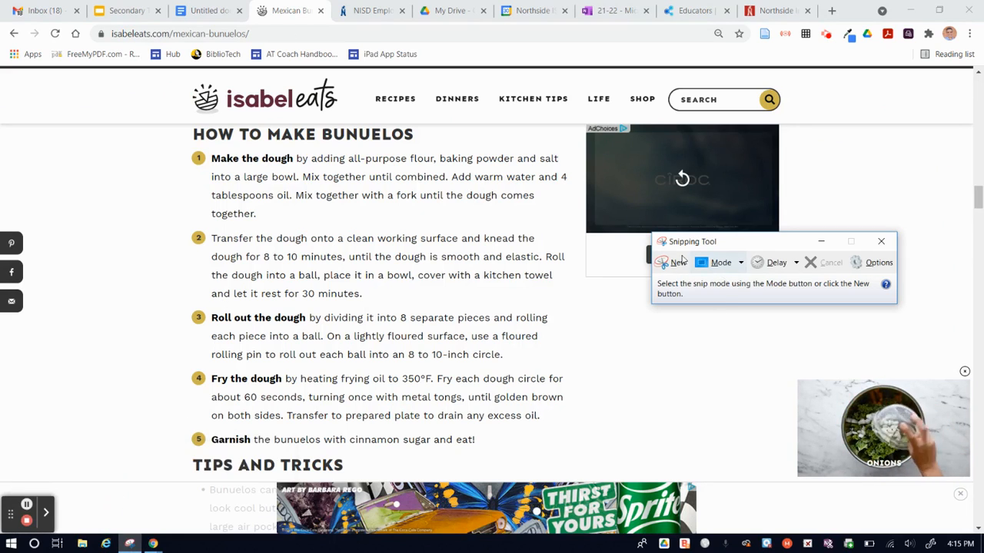
{"action": "left_click_drag", "start_coordinate": [755, 246], "coordinate": [739, 315]}
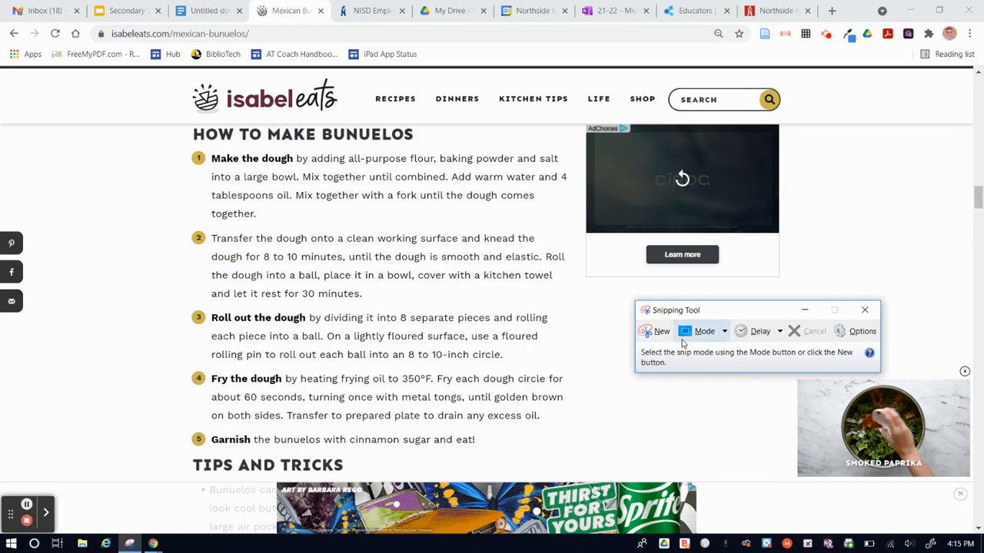
{"action": "left_click", "coordinate": [656, 332]}
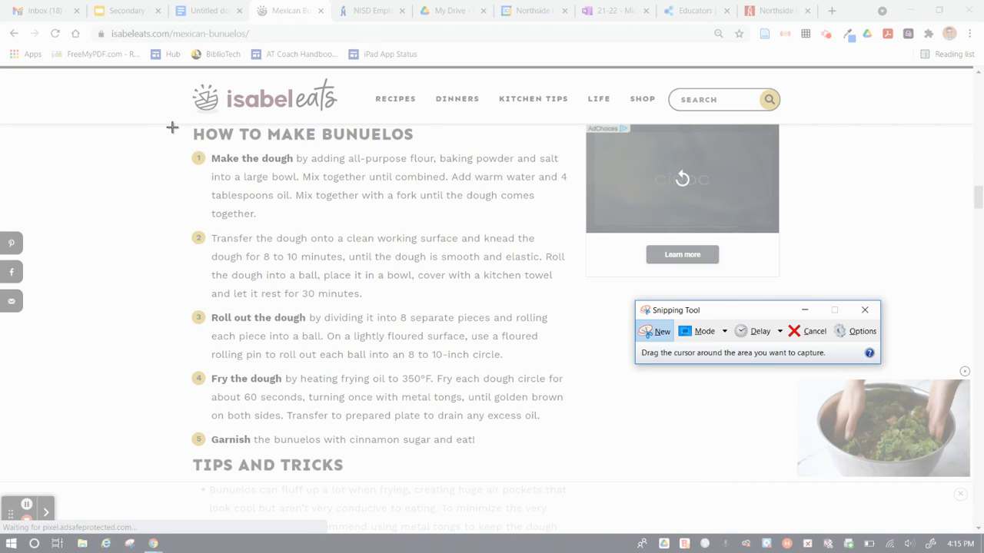
{"action": "left_click_drag", "start_coordinate": [172, 127], "coordinate": [574, 452]}
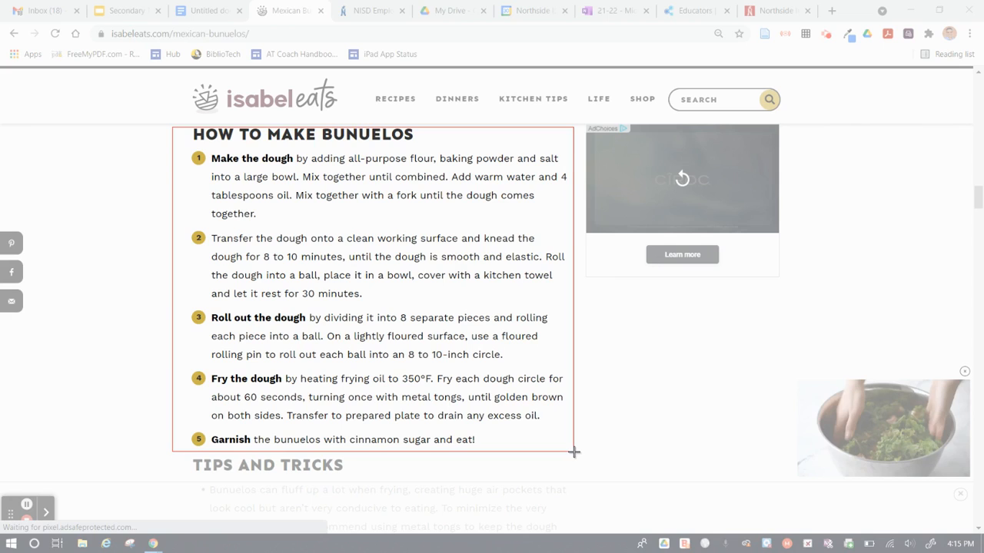
{"action": "left_click_drag", "start_coordinate": [574, 453], "coordinate": [574, 452]}
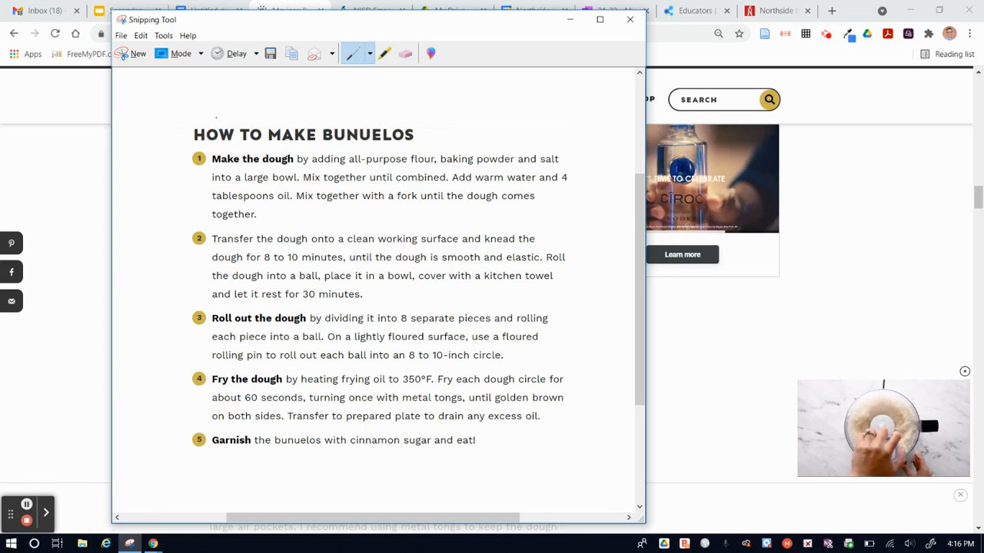
- Circle "HOW" in the snip's heading with the blue pen and outline "BUNUELOS" with the red pen
{"action": "mouse_move", "coordinate": [194, 113]}
{"action": "left_mouse_down"}
{"action": "mouse_move", "coordinate": [182, 146]}
{"action": "mouse_move", "coordinate": [241, 151]}
{"action": "mouse_move", "coordinate": [247, 125]}
{"action": "mouse_move", "coordinate": [205, 107]}
{"action": "left_mouse_up"}
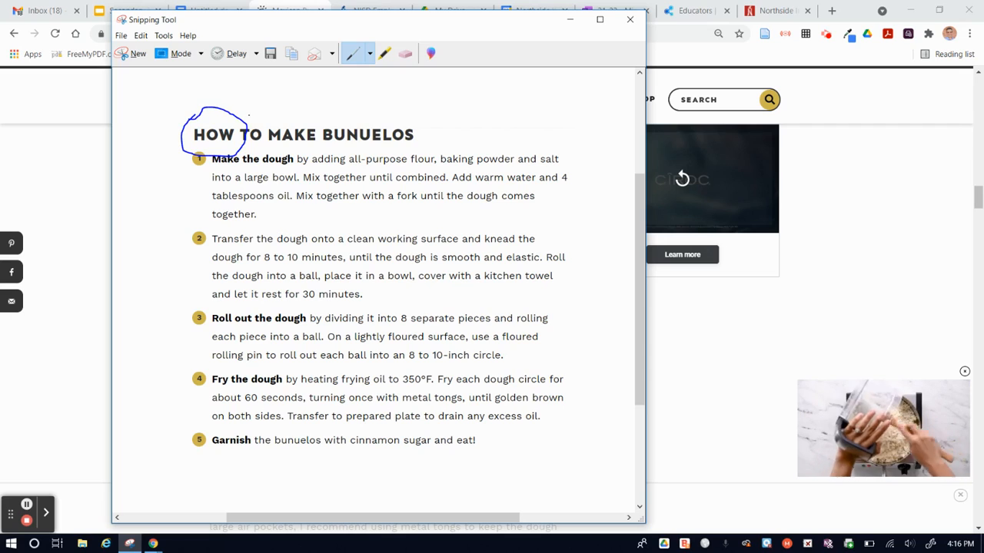
{"action": "left_click", "coordinate": [370, 55]}
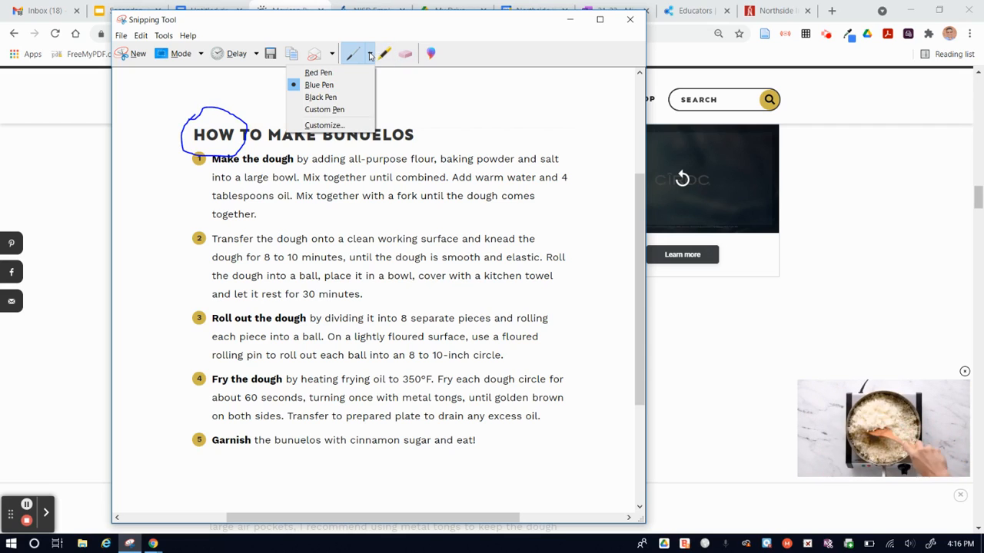
{"action": "left_click", "coordinate": [323, 74]}
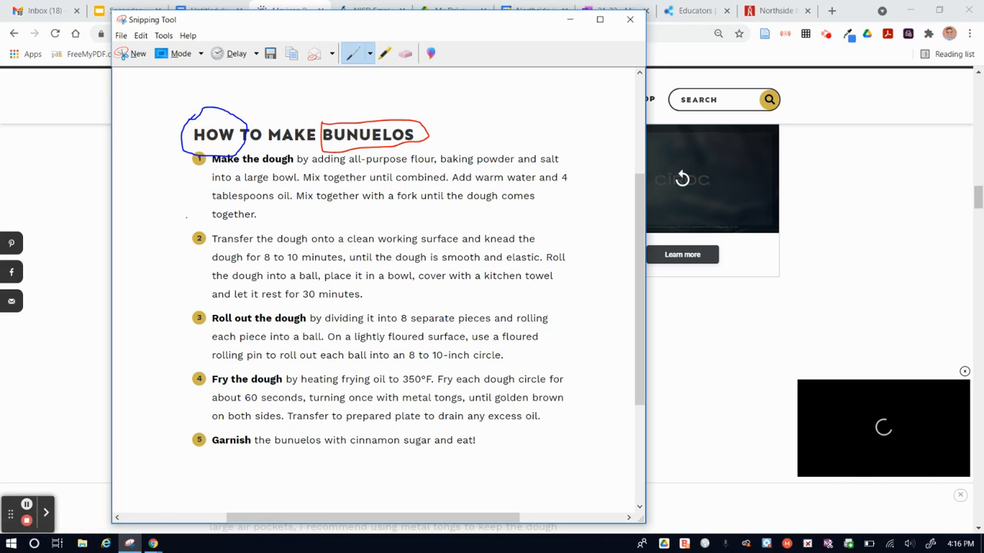
- Highlight "Transfer the dough onto a clean" in step 2 of the snip, and erase that highlight
{"action": "left_click", "coordinate": [368, 55]}
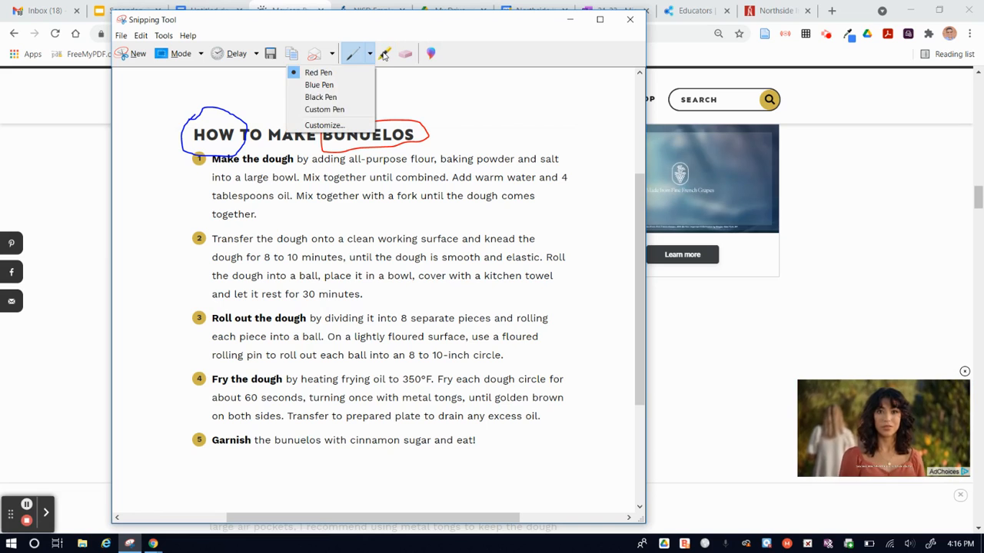
{"action": "left_click", "coordinate": [385, 55]}
{"action": "left_click", "coordinate": [385, 55]}
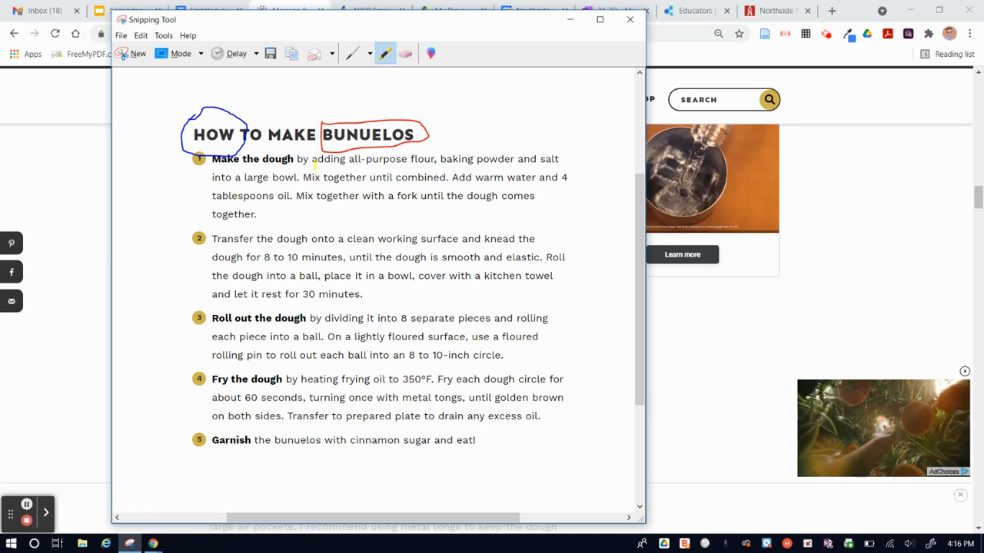
{"action": "left_click_drag", "start_coordinate": [189, 238], "coordinate": [377, 239]}
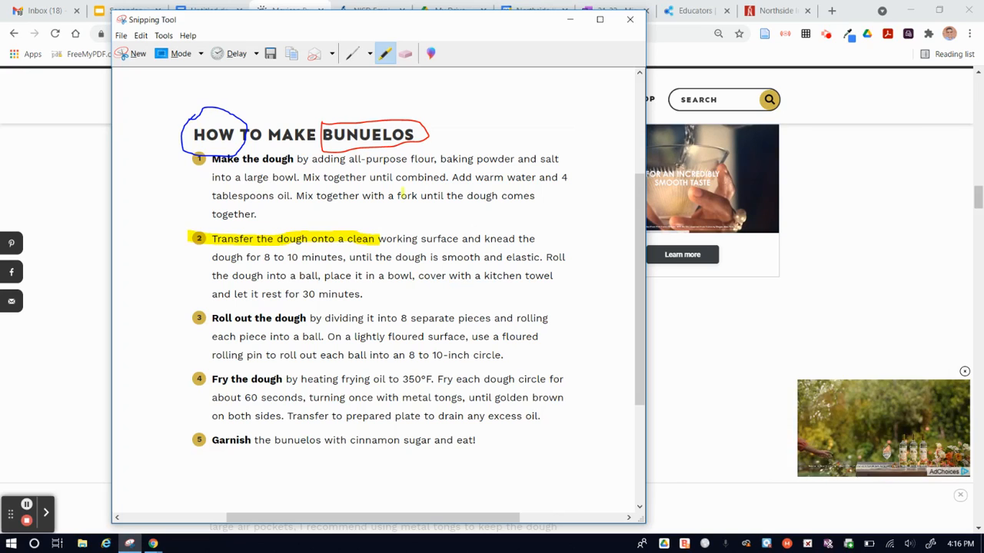
{"action": "left_click", "coordinate": [406, 54]}
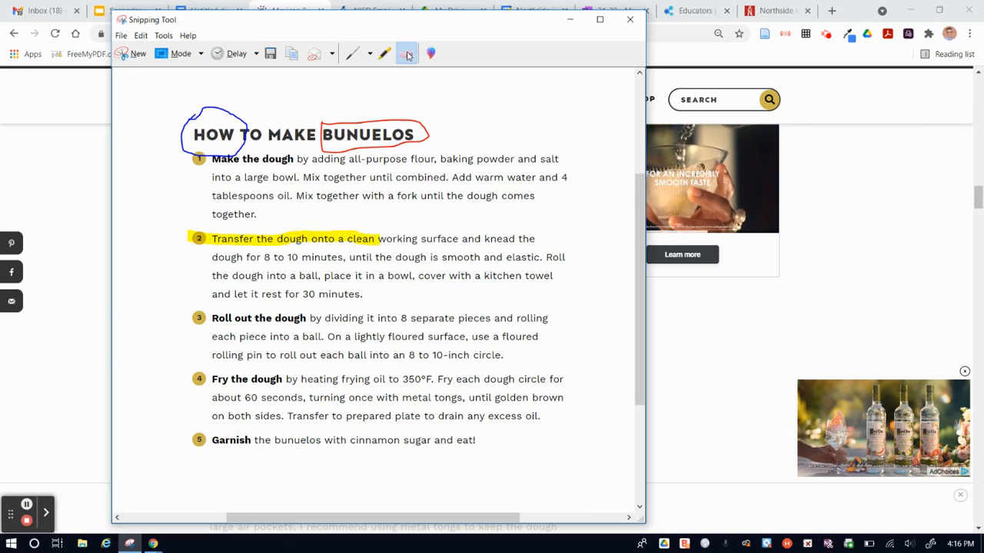
{"action": "left_click", "coordinate": [367, 239]}
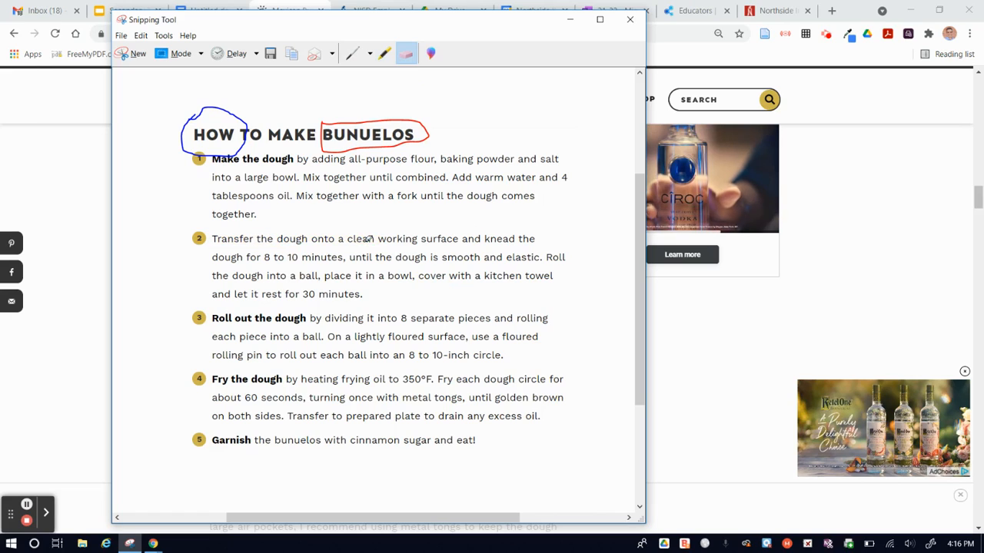
- Re-highlight "Transfer the dough onto a clean" in yellow, and open the snip's Save As dialog and cancel it
{"action": "left_click", "coordinate": [384, 54]}
{"action": "left_click_drag", "start_coordinate": [190, 239], "coordinate": [374, 239]}
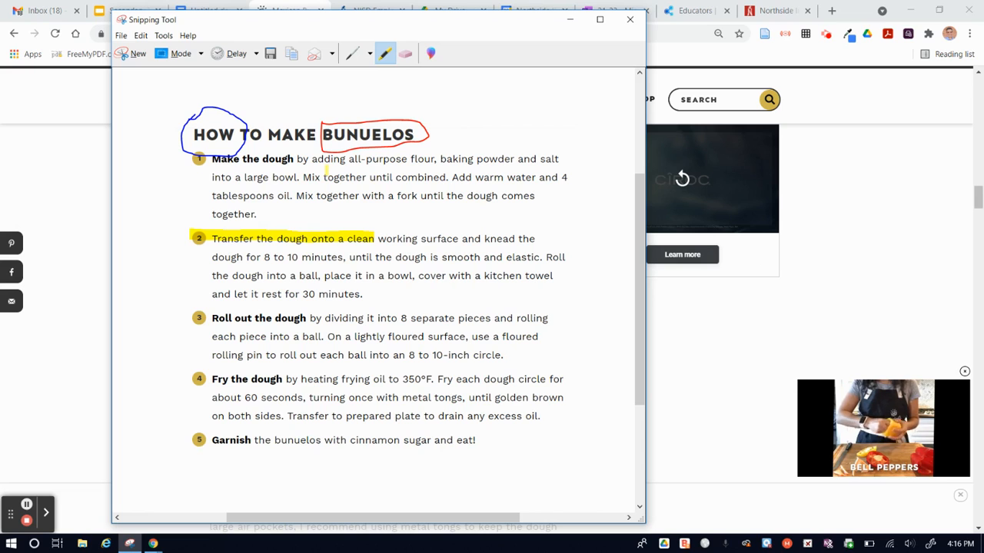
{"action": "left_click", "coordinate": [270, 55]}
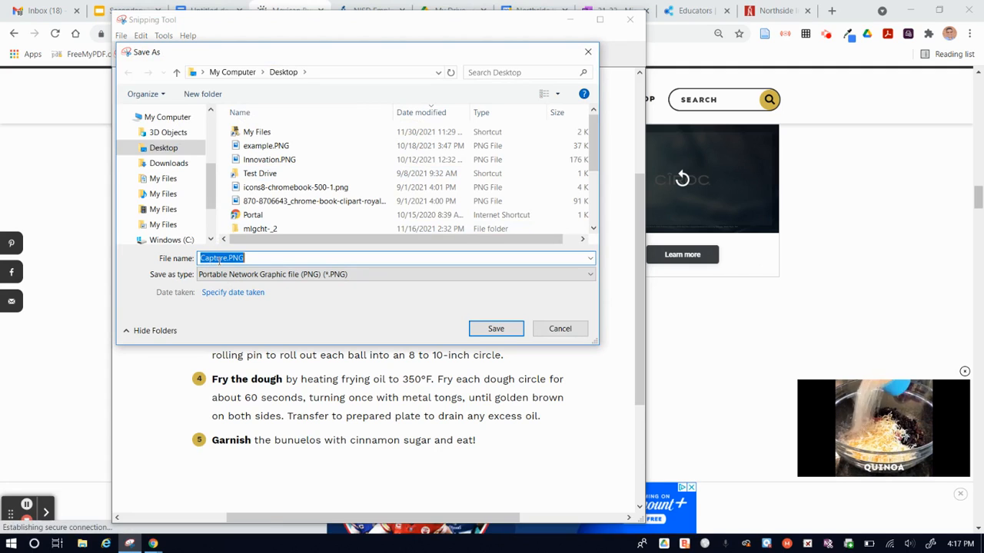
{"action": "left_click", "coordinate": [569, 333]}
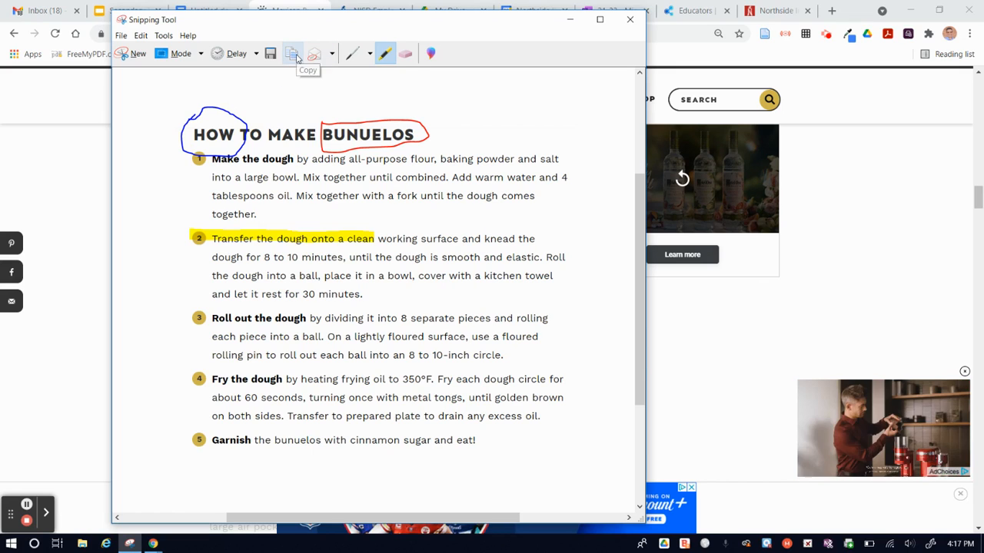
- Replace the plain recipe image in the Gmail draft "Bunuelos" with the annotated snip
{"action": "left_click", "coordinate": [58, 152]}
{"action": "left_click", "coordinate": [47, 12]}
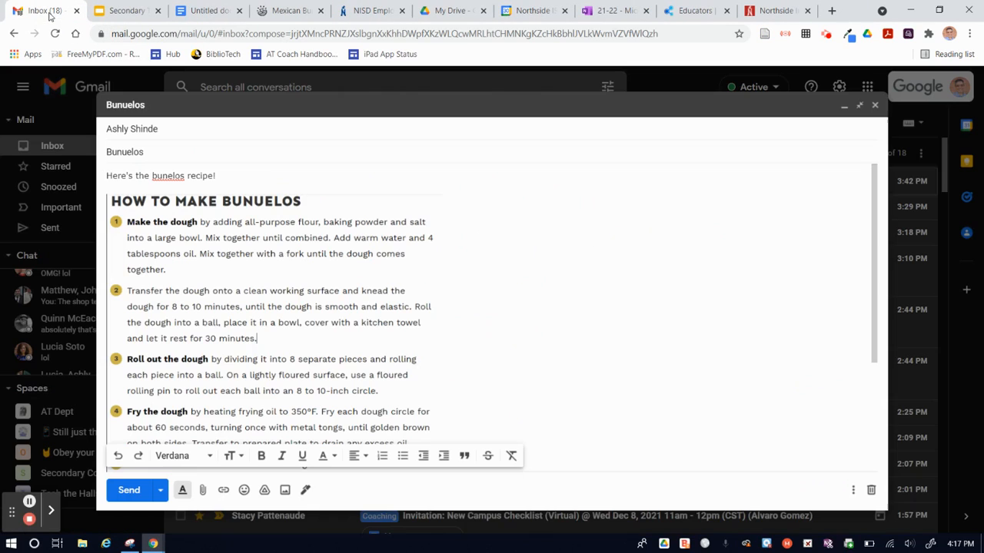
{"action": "left_click", "coordinate": [190, 257]}
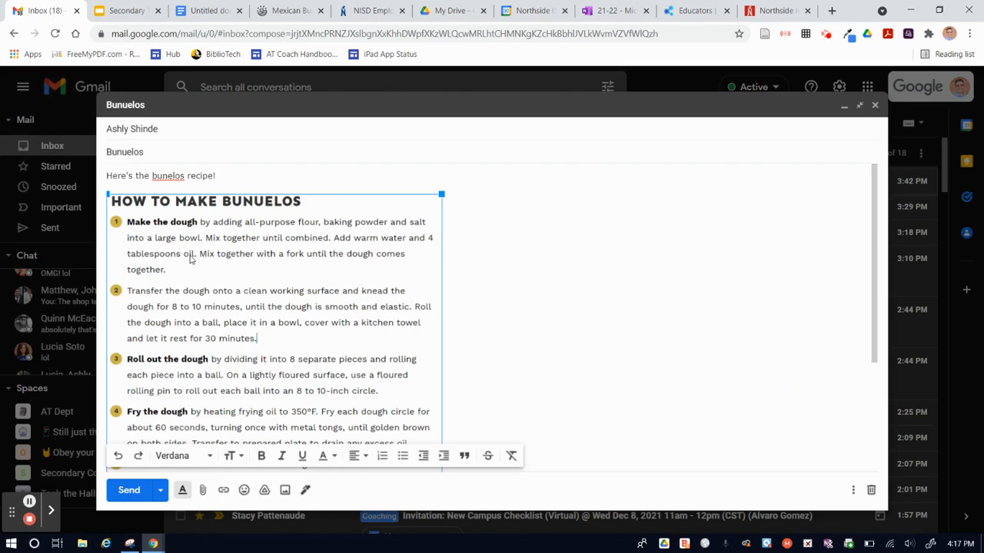
{"action": "scroll", "coordinate": [190, 258], "scroll_direction": "down", "scroll_amount": 1}
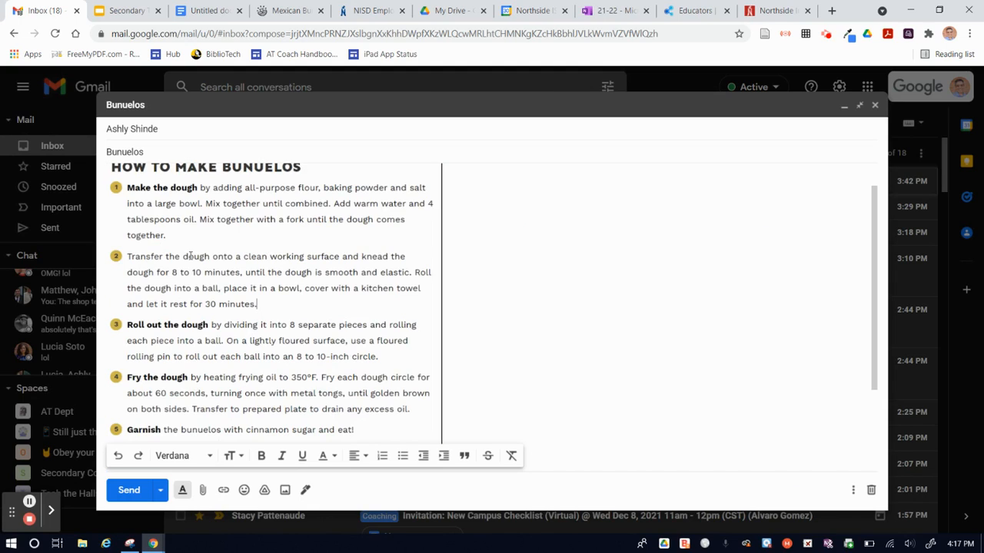
{"action": "key", "text": "BackSpace"}
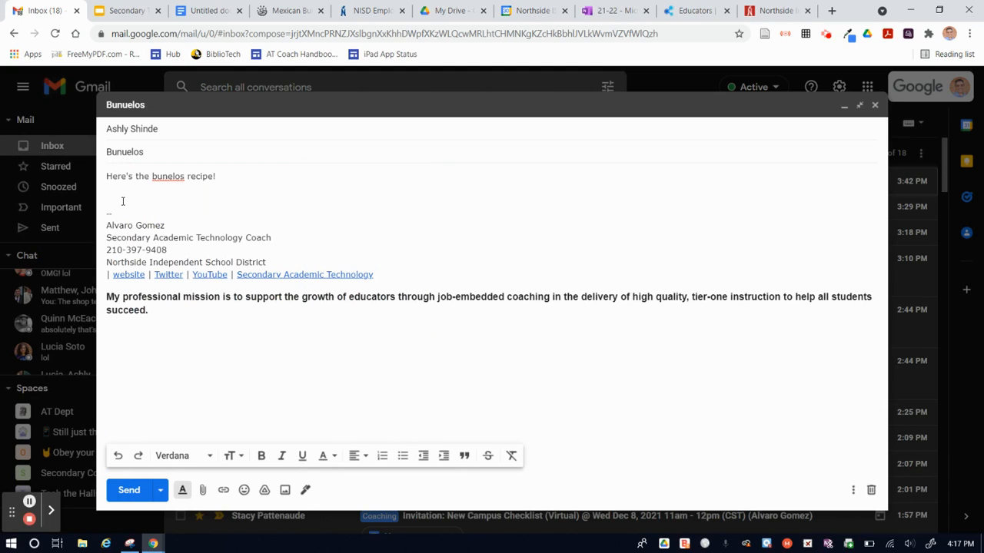
{"action": "key", "text": "ctrl+v"}
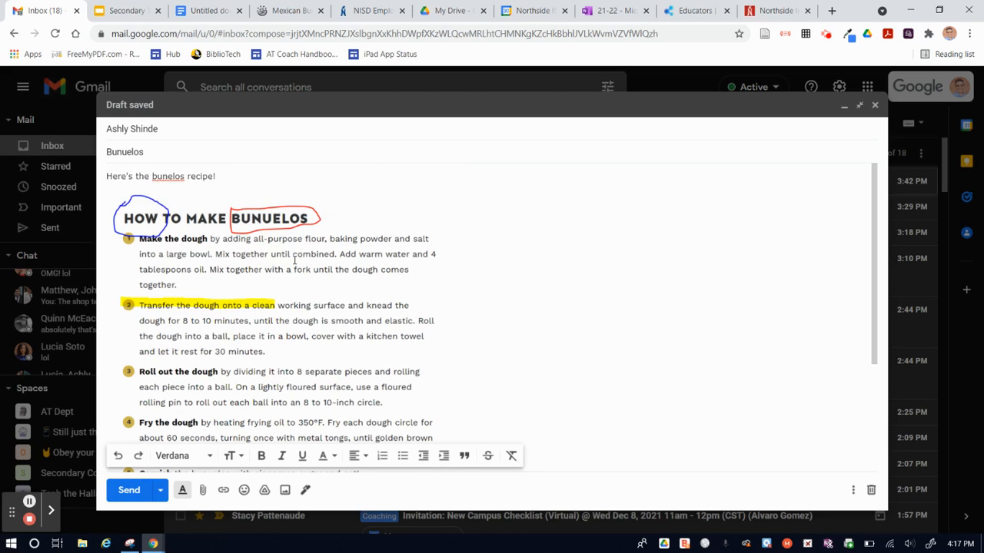
- Paste the annotated snip into the untitled Google Docs document and delete it again
{"action": "left_click", "coordinate": [212, 17]}
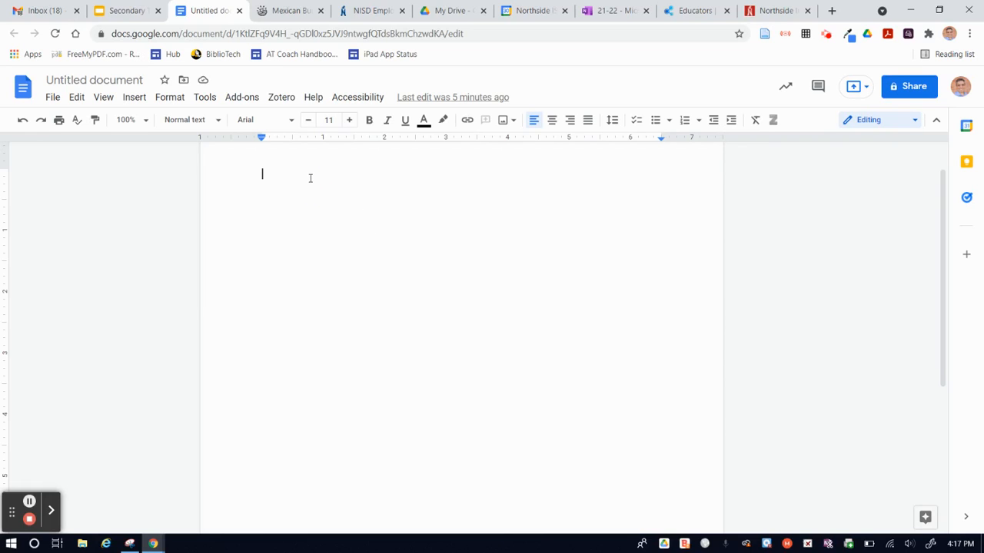
{"action": "key", "text": "ctrl+v"}
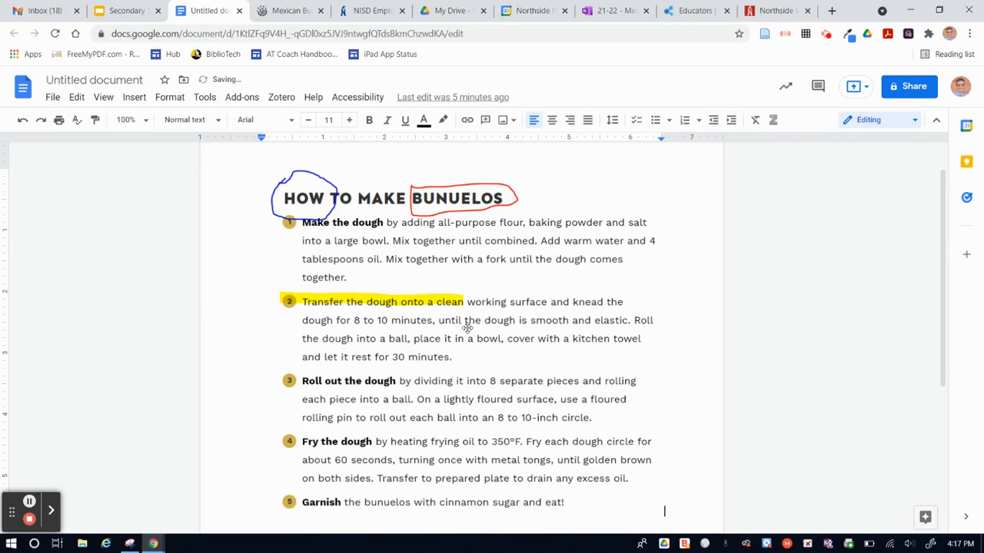
{"action": "left_click", "coordinate": [467, 329]}
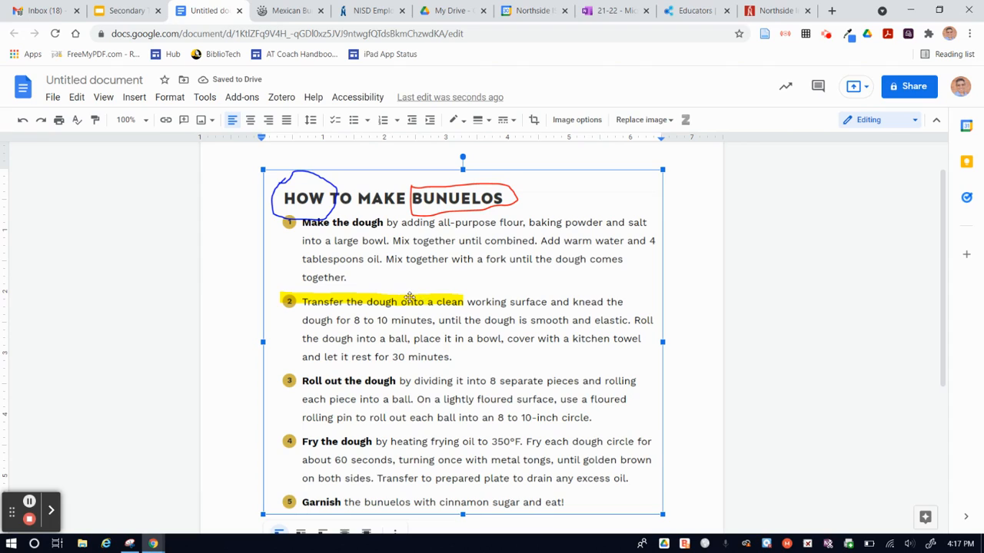
{"action": "key", "text": "Delete"}
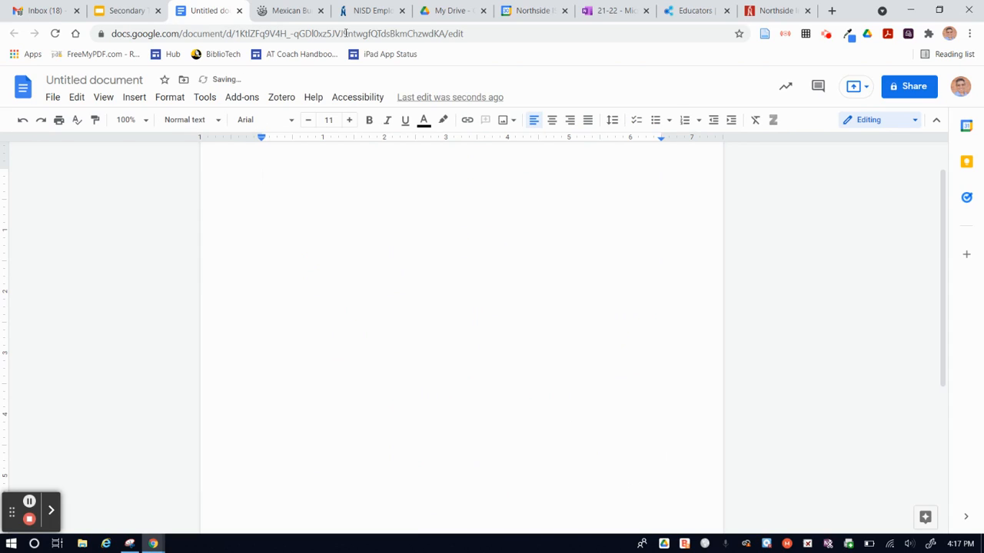
- Open the annotated snip in Paint 3D and add a gold matte 3D sphere over the upper-right corner of the recipe
{"action": "left_click", "coordinate": [129, 543]}
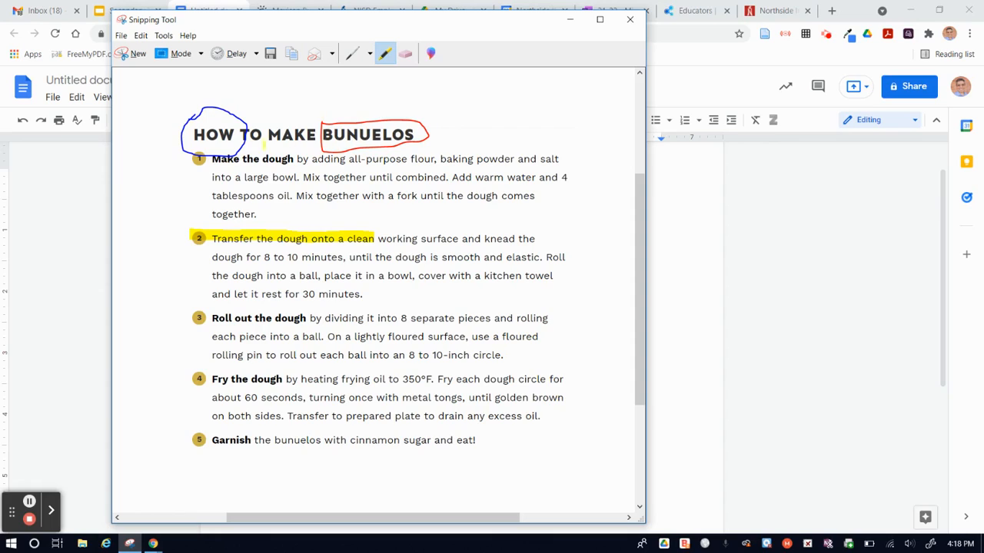
{"action": "left_click", "coordinate": [431, 55]}
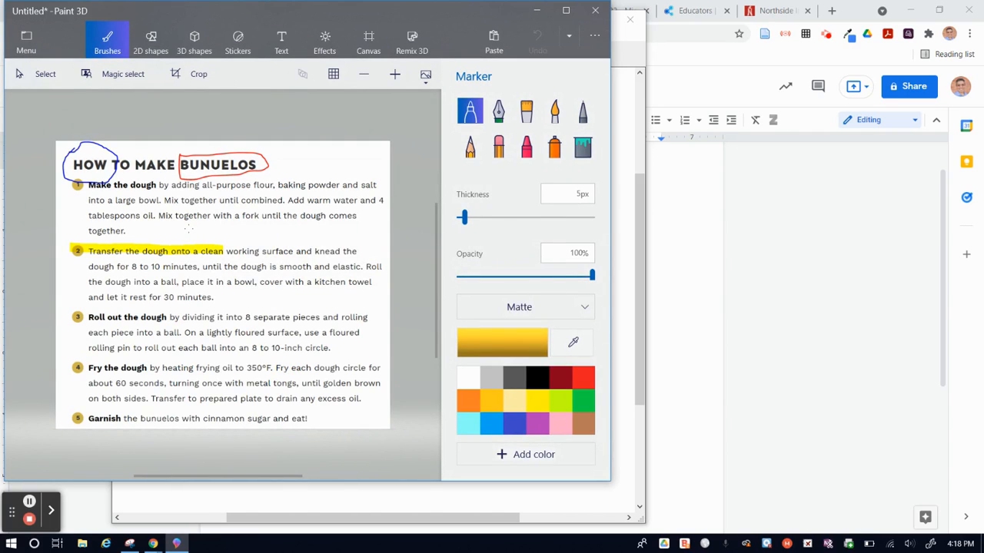
{"action": "left_click", "coordinate": [196, 46]}
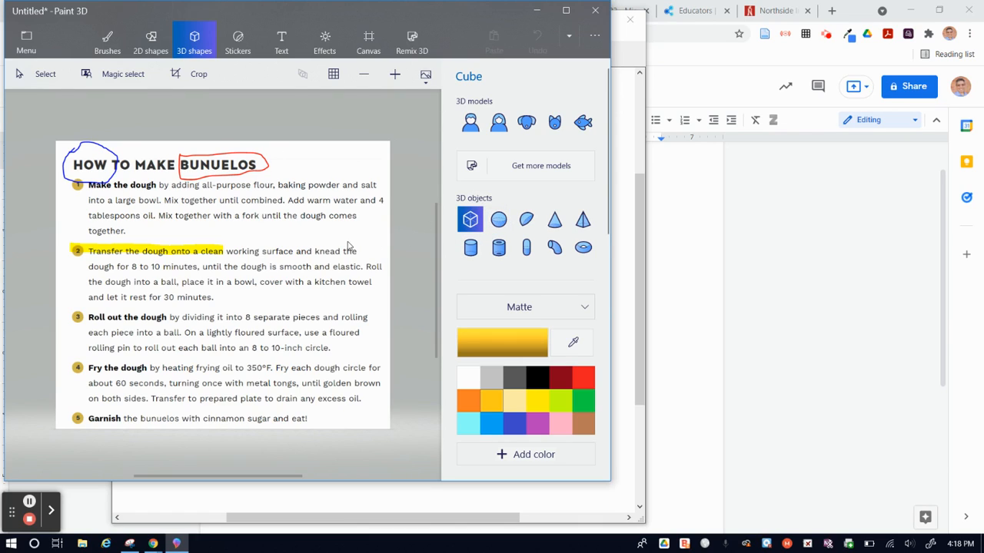
{"action": "left_click", "coordinate": [498, 222]}
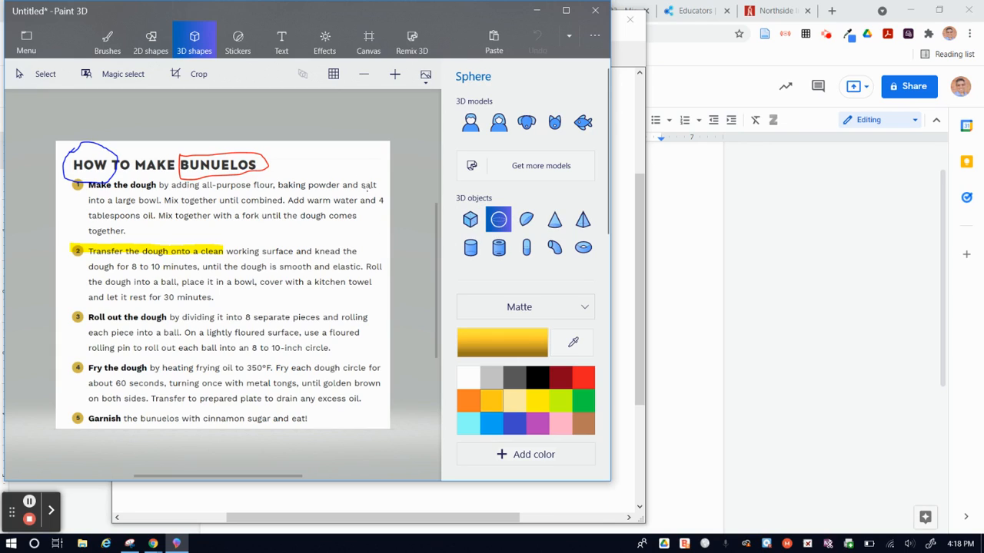
{"action": "left_click_drag", "start_coordinate": [318, 180], "coordinate": [364, 240]}
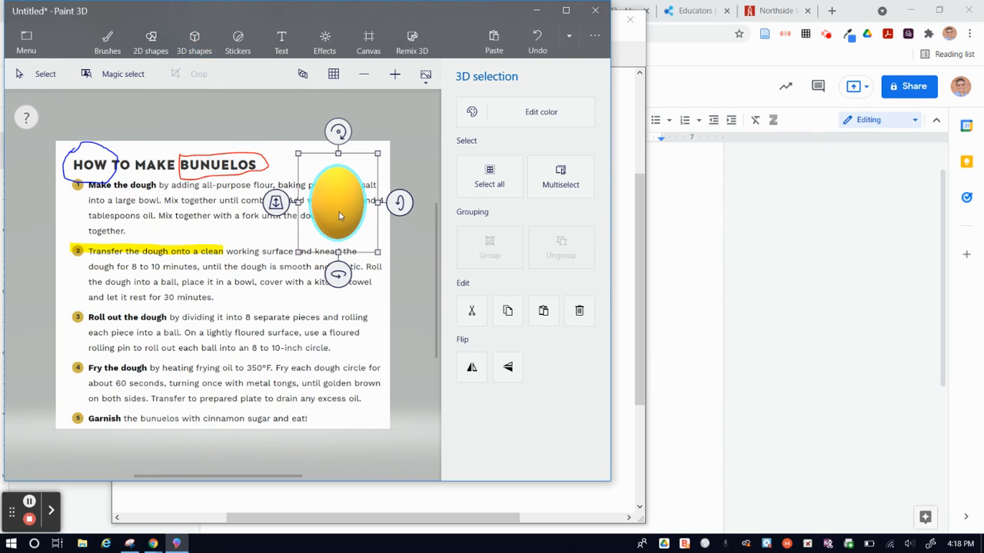
{"action": "left_click_drag", "start_coordinate": [339, 212], "coordinate": [332, 176]}
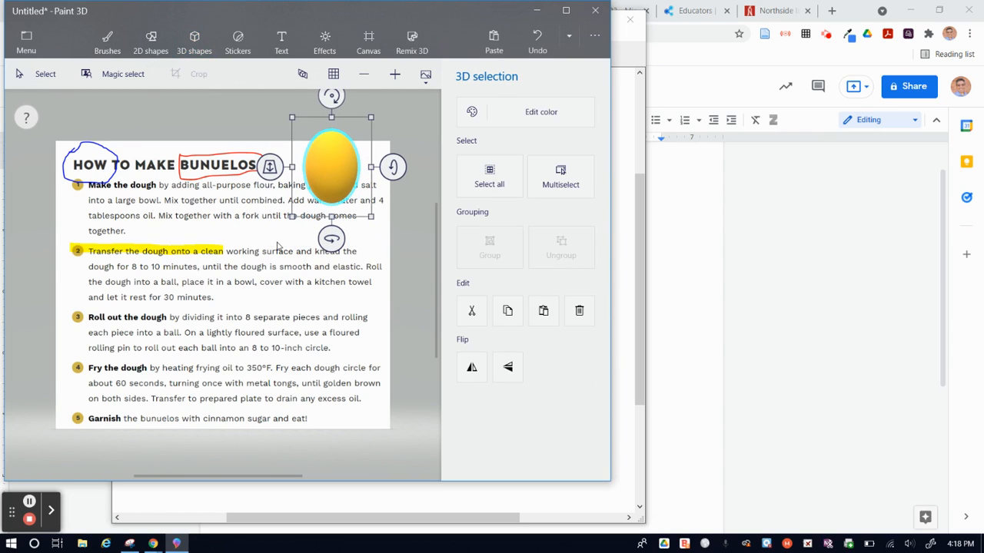
{"action": "left_click", "coordinate": [327, 127]}
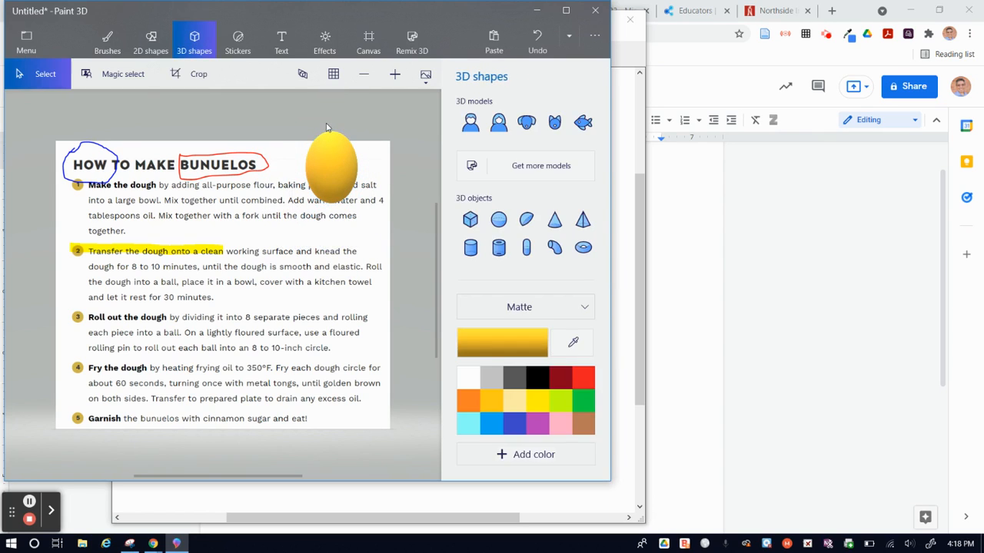
- Add a Tongue sticker to the recipe image and position it just below the sphere
{"action": "left_click", "coordinate": [238, 42]}
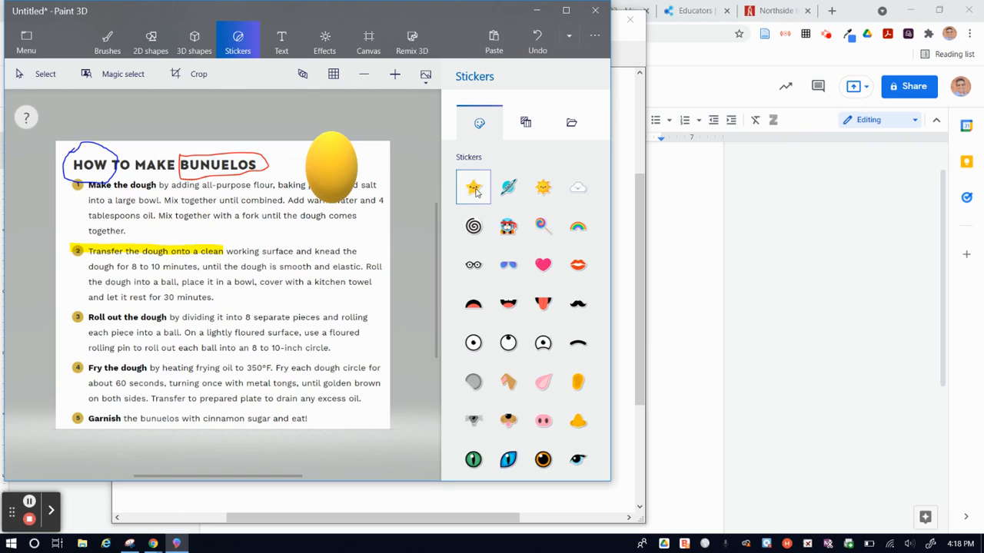
{"action": "left_click", "coordinate": [547, 306]}
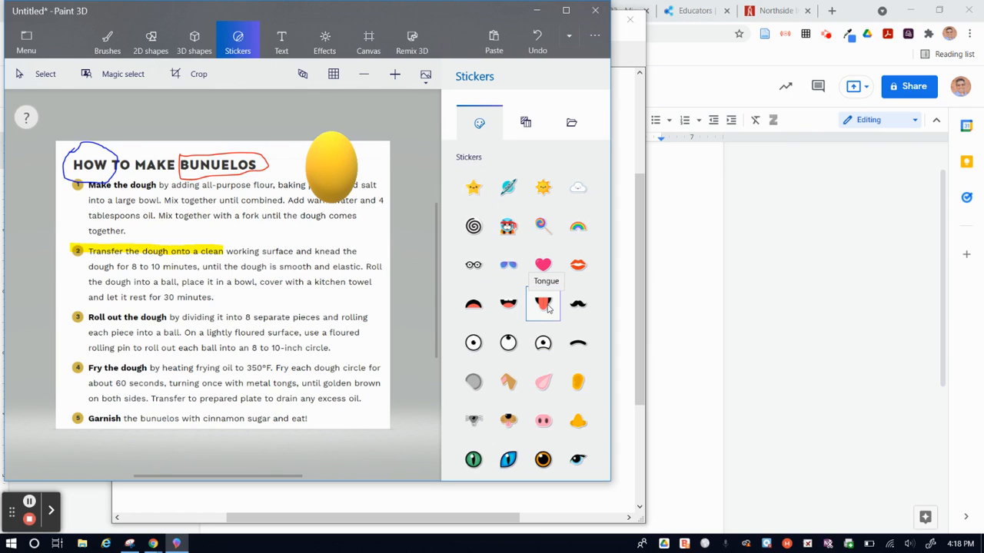
{"action": "left_click", "coordinate": [324, 284]}
{"action": "left_click_drag", "start_coordinate": [385, 221], "coordinate": [349, 227]}
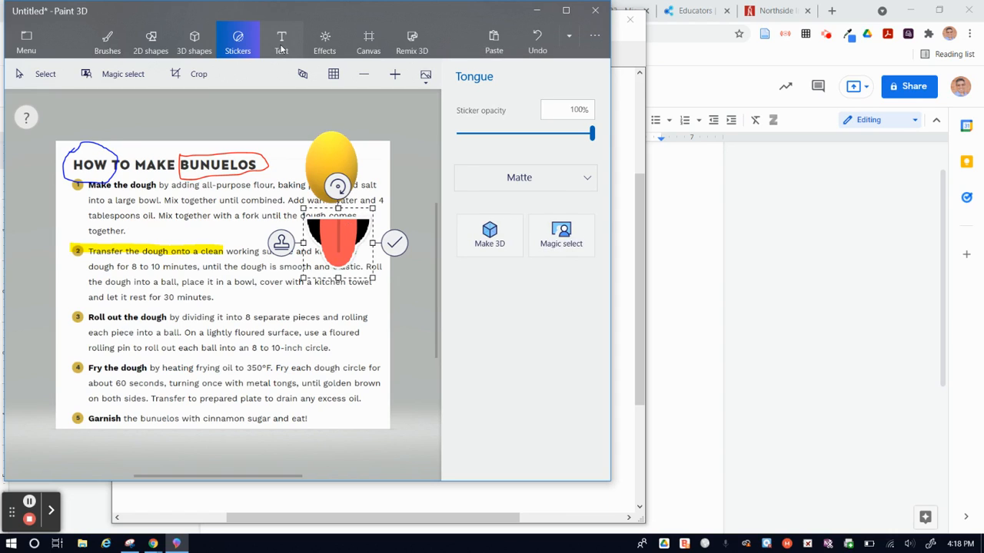
- Enlarge the canvas slightly from its upper-right corner, and flip it horizontally and back again
{"action": "left_click", "coordinate": [281, 48]}
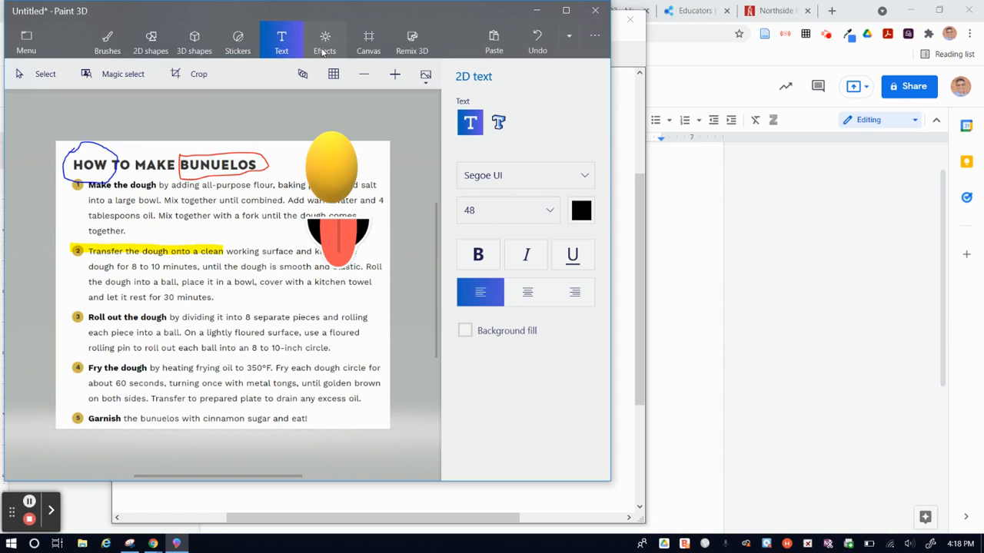
{"action": "left_click", "coordinate": [324, 51]}
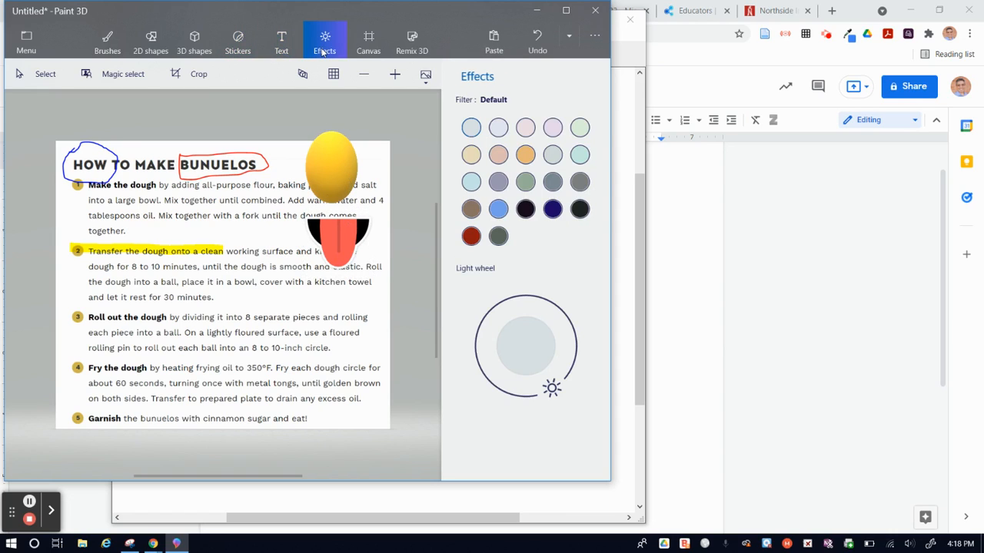
{"action": "left_click", "coordinate": [367, 50]}
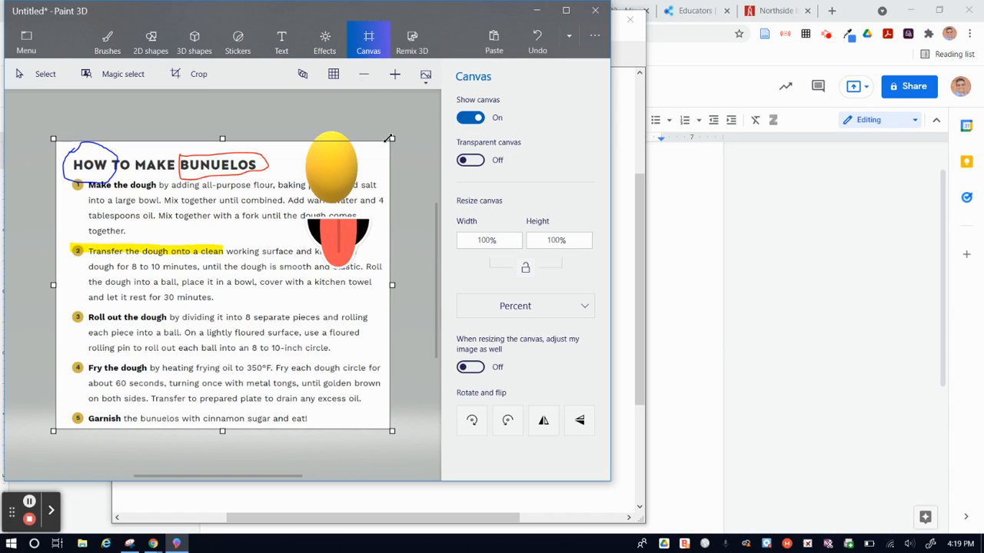
{"action": "left_click_drag", "start_coordinate": [392, 140], "coordinate": [404, 116]}
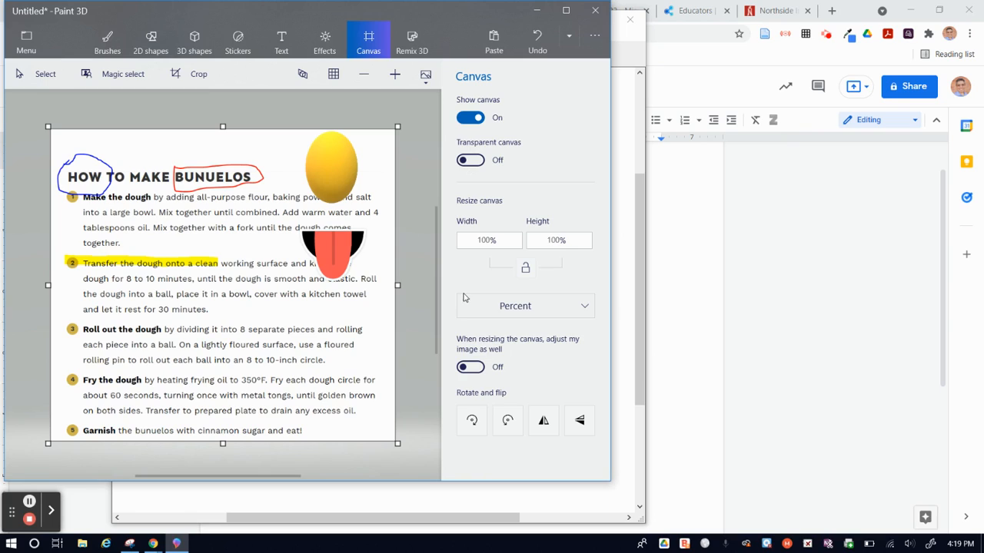
{"action": "left_click", "coordinate": [543, 423]}
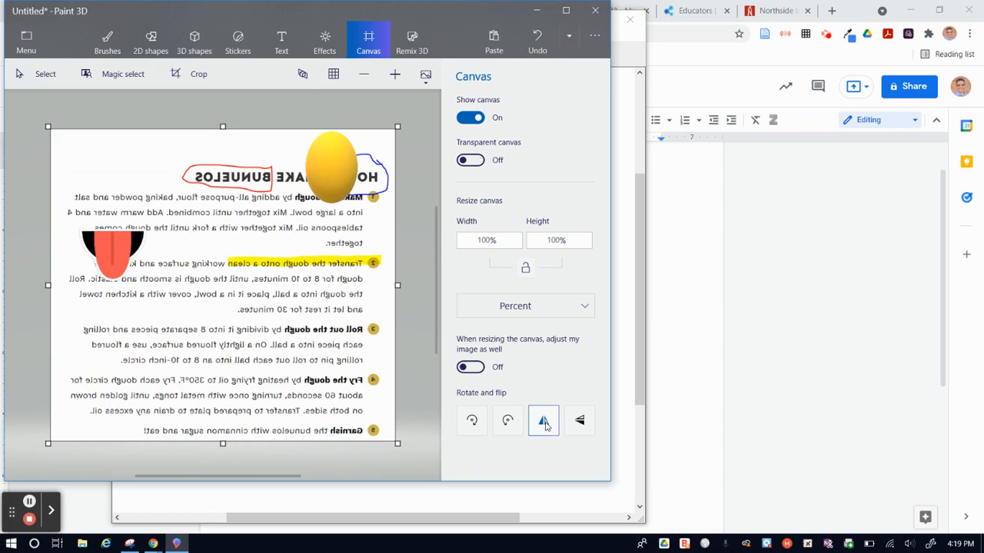
{"action": "left_click", "coordinate": [544, 423]}
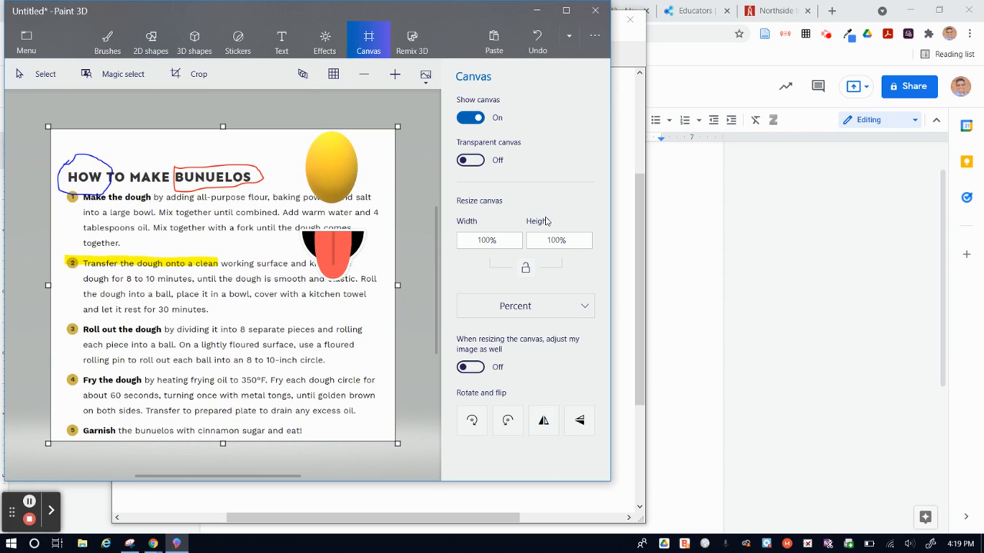
{"action": "left_click", "coordinate": [570, 38]}
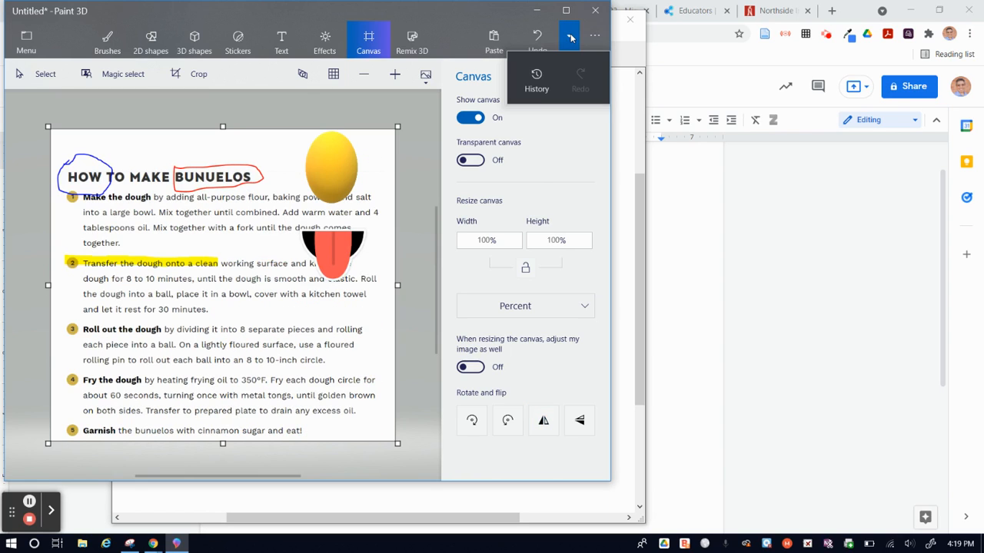
{"action": "left_click", "coordinate": [572, 38]}
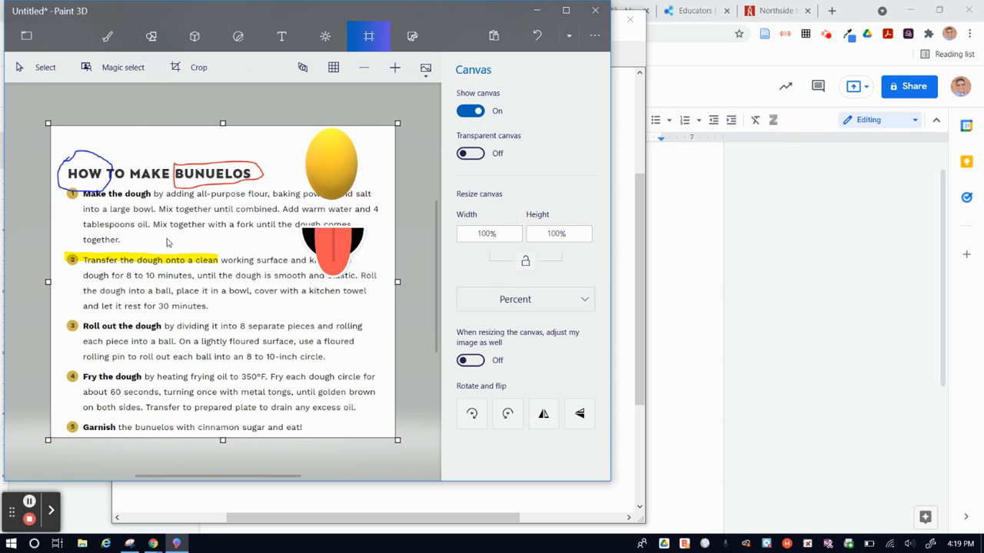
{"action": "left_click", "coordinate": [330, 169]}
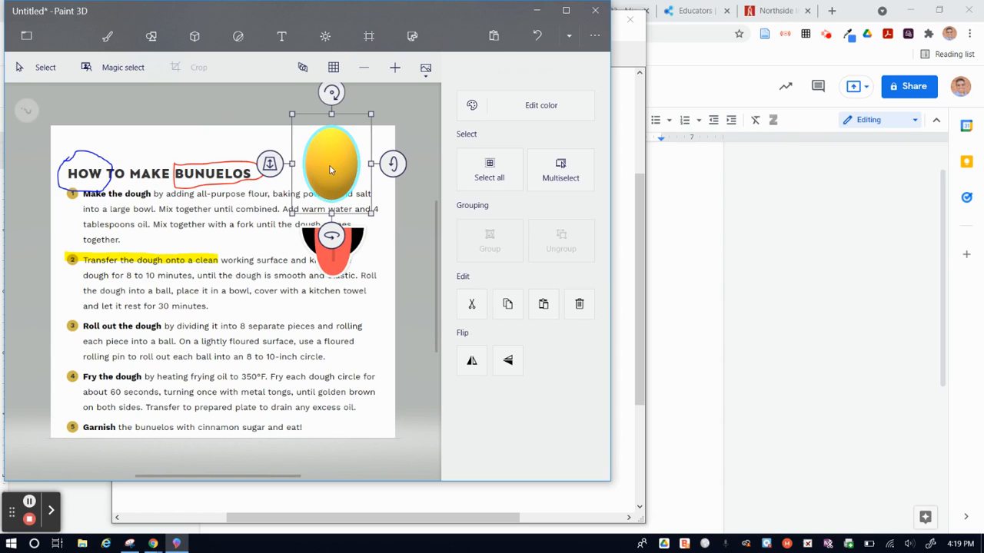
{"action": "left_click", "coordinate": [333, 243]}
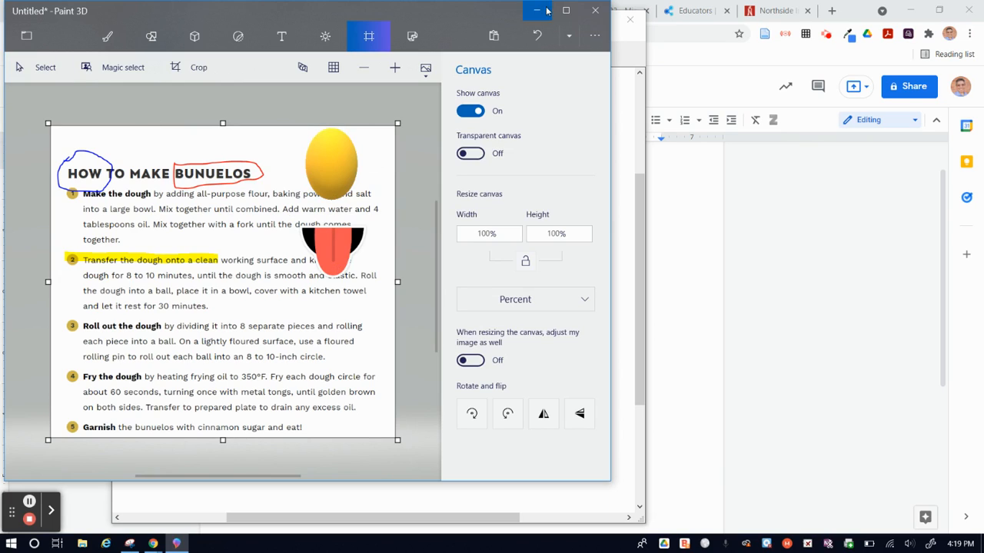
- Close Paint 3D, saving the project as "Bunuelos", and close the Snipping Tool without saving the snip
{"action": "left_click", "coordinate": [597, 11]}
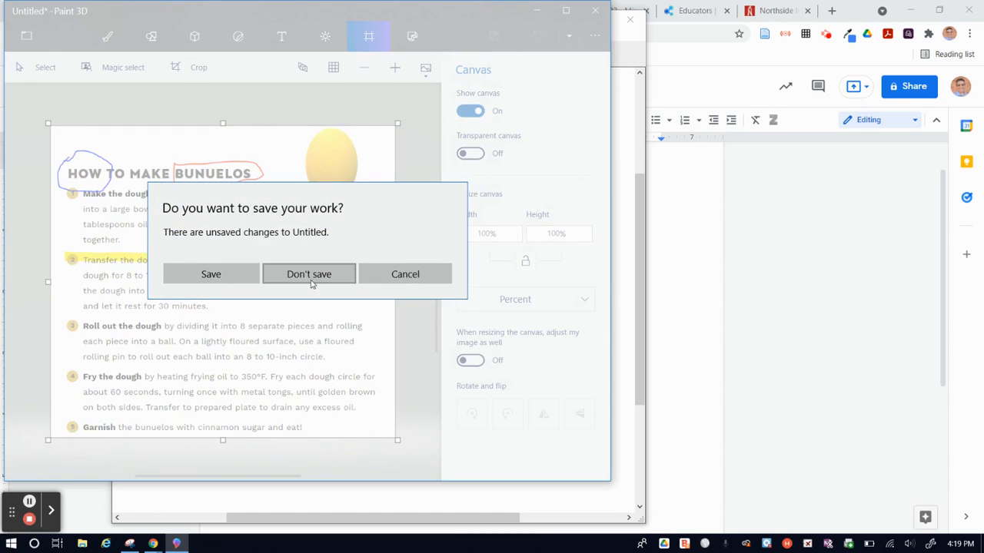
{"action": "left_click", "coordinate": [222, 275]}
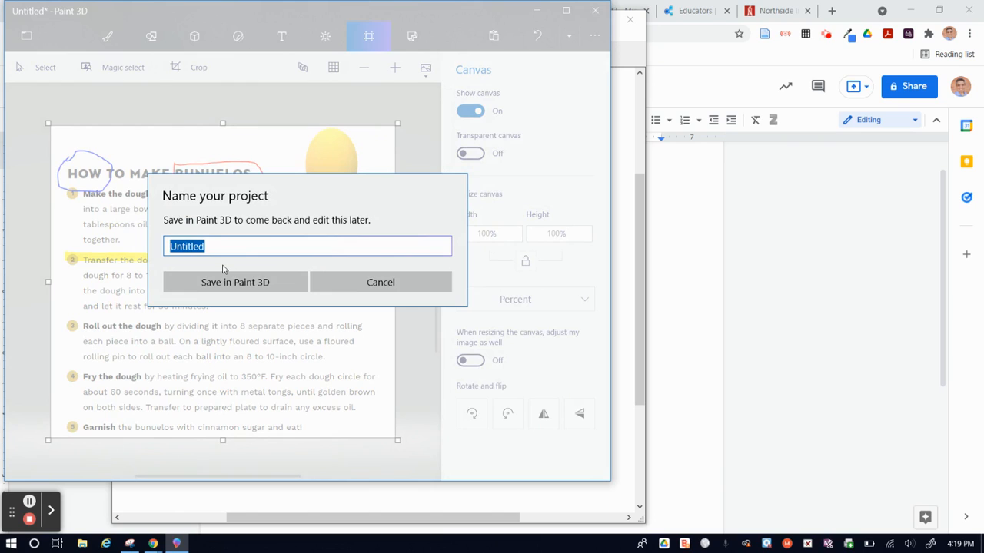
{"action": "type", "text": "Bunuelos"}
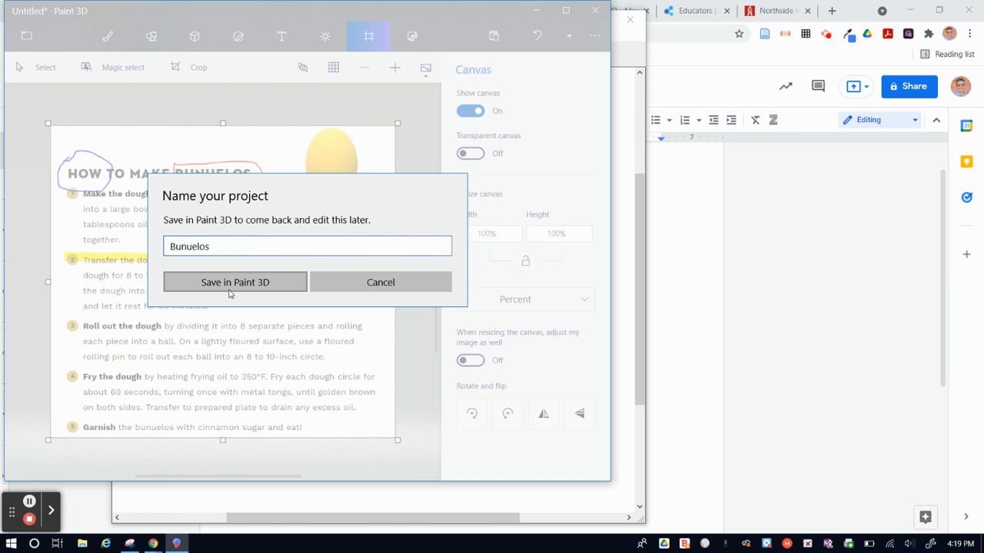
{"action": "left_click", "coordinate": [228, 283]}
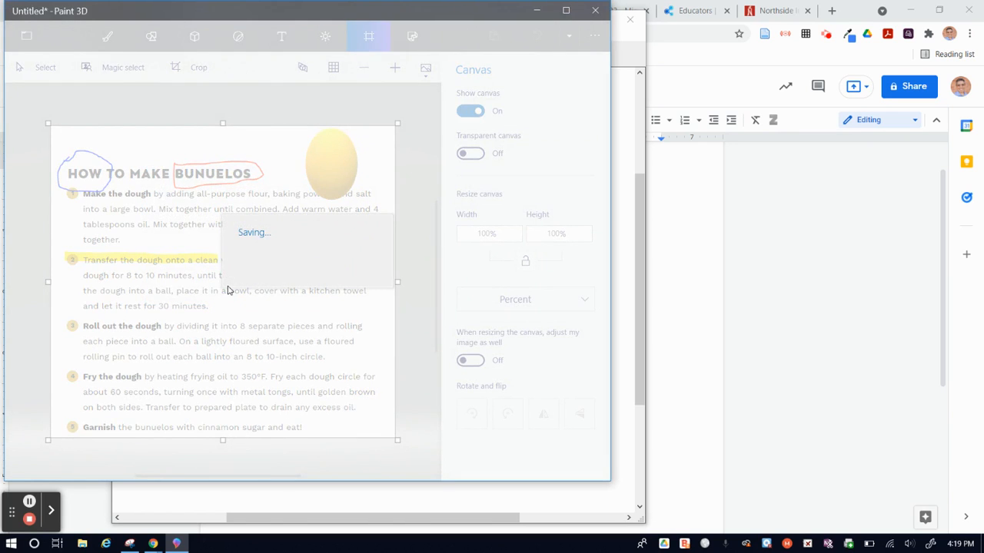
{"action": "left_click", "coordinate": [628, 19]}
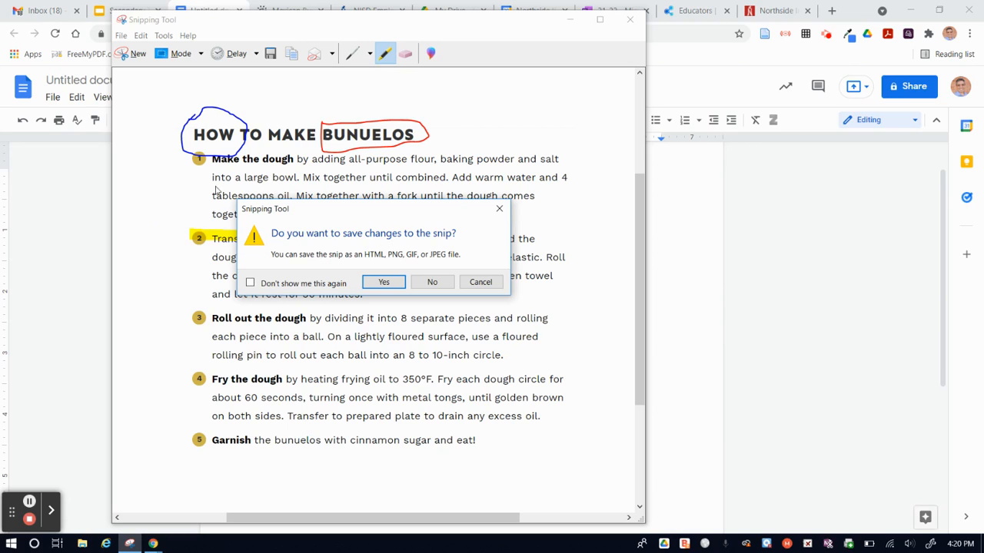
{"action": "left_click", "coordinate": [431, 282]}
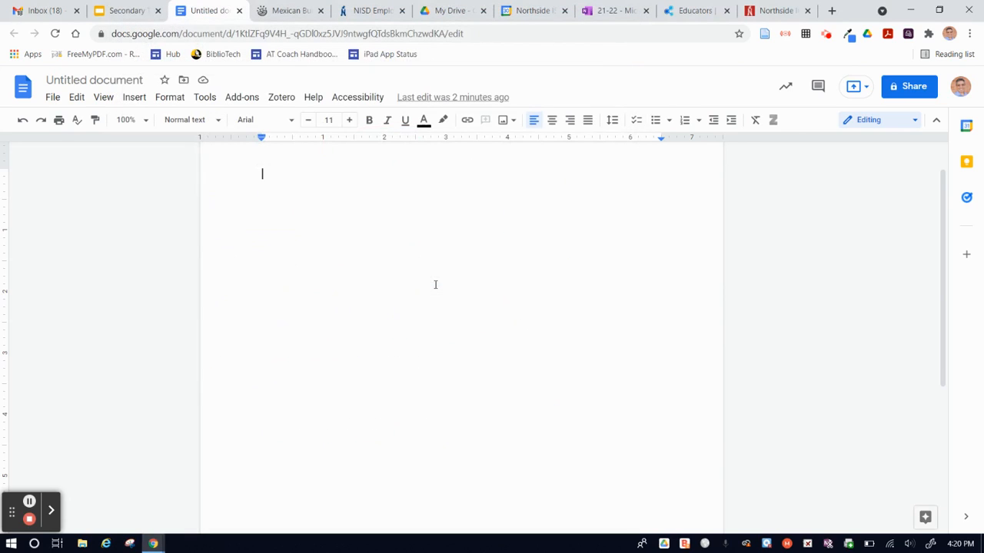
- Look at the image insertion options for the untitled Google Docs document, without inserting anything
{"action": "left_click", "coordinate": [140, 102]}
{"action": "mouse_move", "coordinate": [172, 122]}
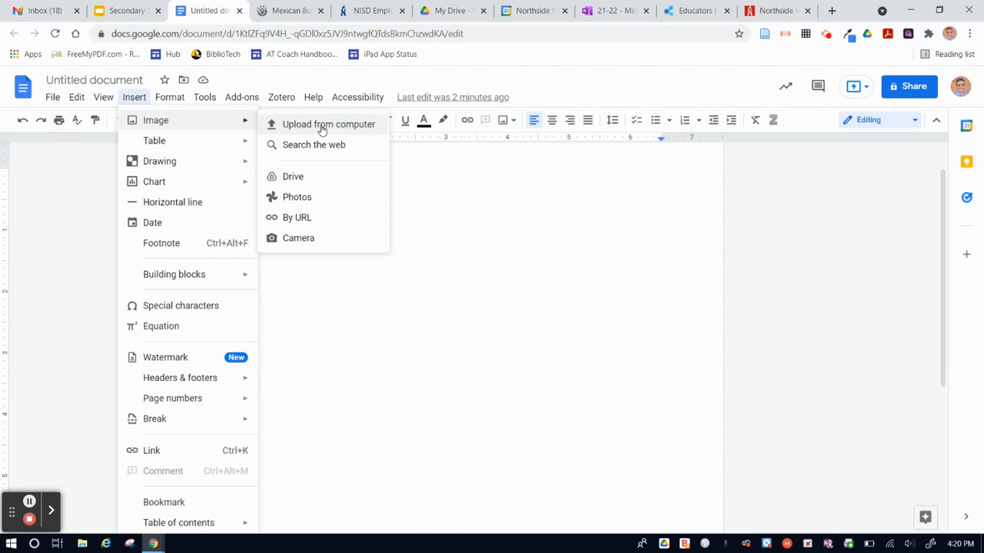
{"action": "left_click", "coordinate": [353, 363]}
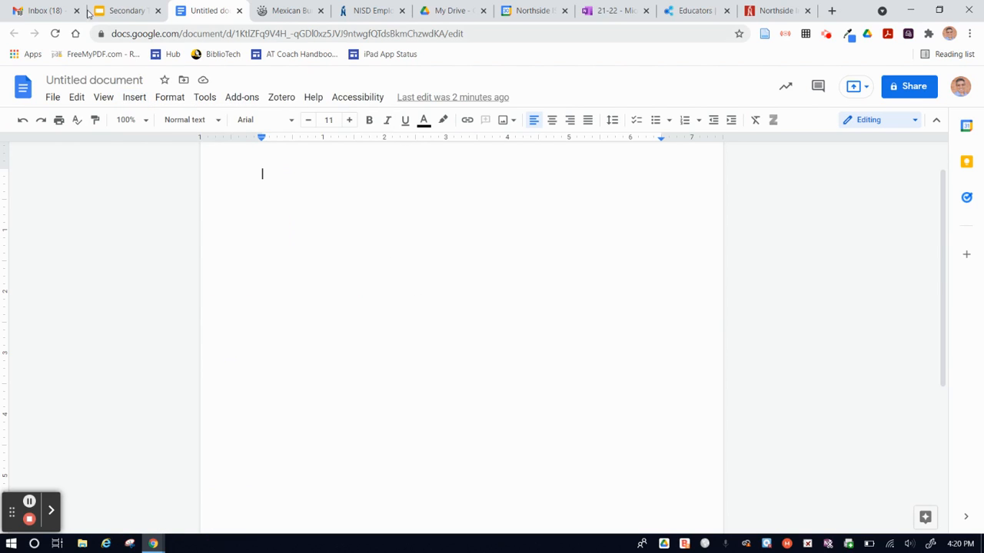
- Delete the annotated recipe image from the Gmail draft "Bunuelos"
{"action": "left_click", "coordinate": [58, 12]}
{"action": "left_click", "coordinate": [459, 284]}
{"action": "key", "text": "BackSpace"}
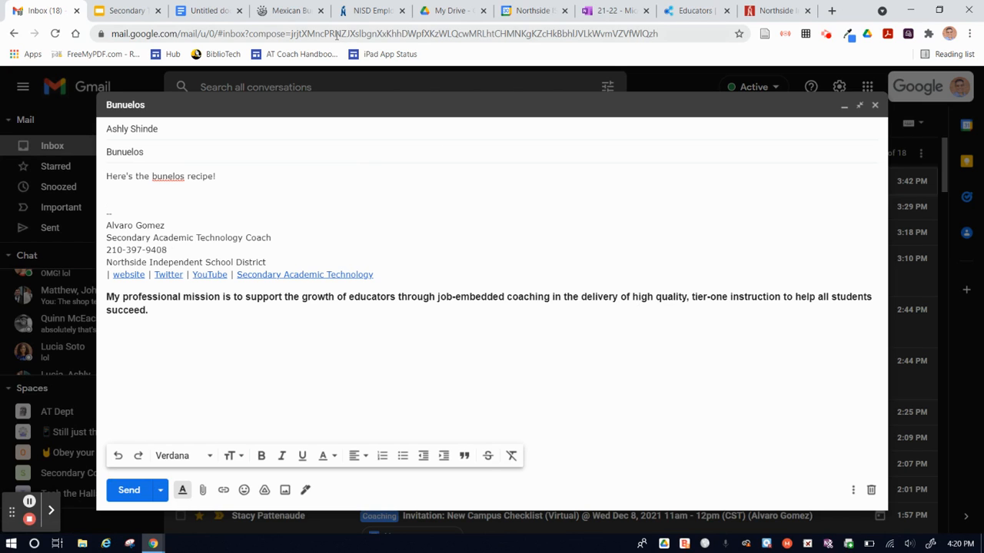
- Capture a rectangular snip of steps 1 and 2 on the bunuelos recipe page, and paste it into the untitled Google Docs document
{"action": "left_click", "coordinate": [293, 11]}
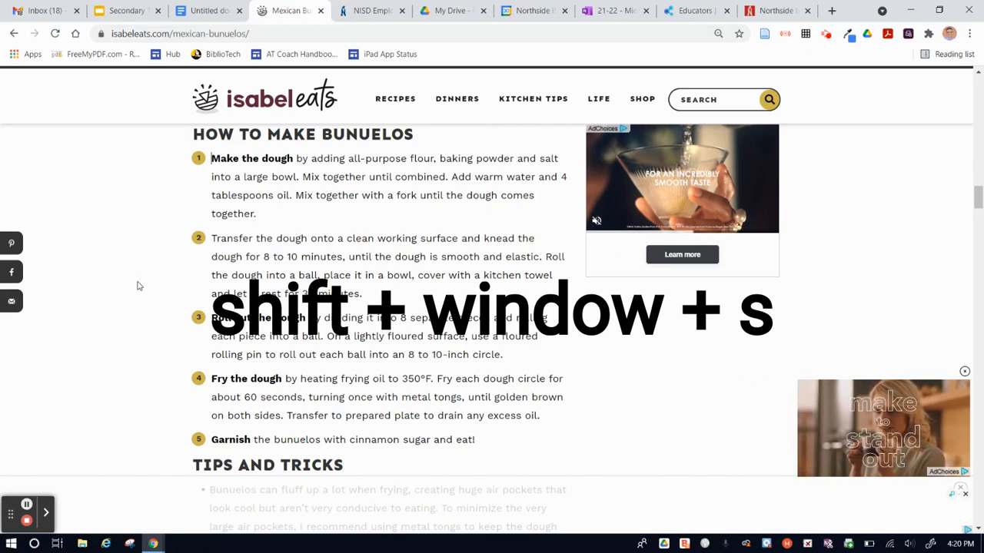
{"action": "key", "text": "shift+super+s"}
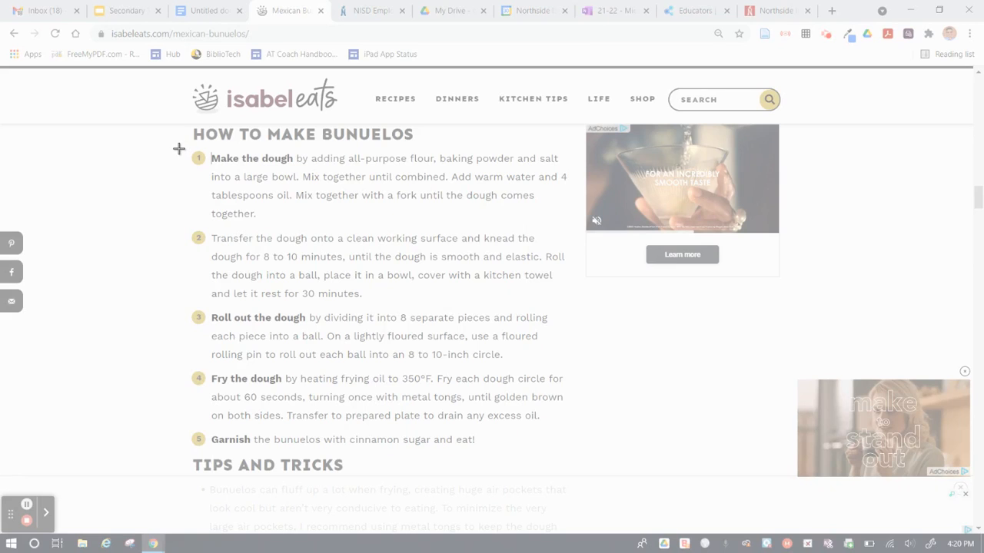
{"action": "mouse_move", "coordinate": [180, 146]}
{"action": "left_mouse_down"}
{"action": "mouse_move", "coordinate": [243, 211]}
{"action": "mouse_move", "coordinate": [450, 292]}
{"action": "mouse_move", "coordinate": [567, 312]}
{"action": "mouse_move", "coordinate": [576, 305]}
{"action": "left_mouse_up"}
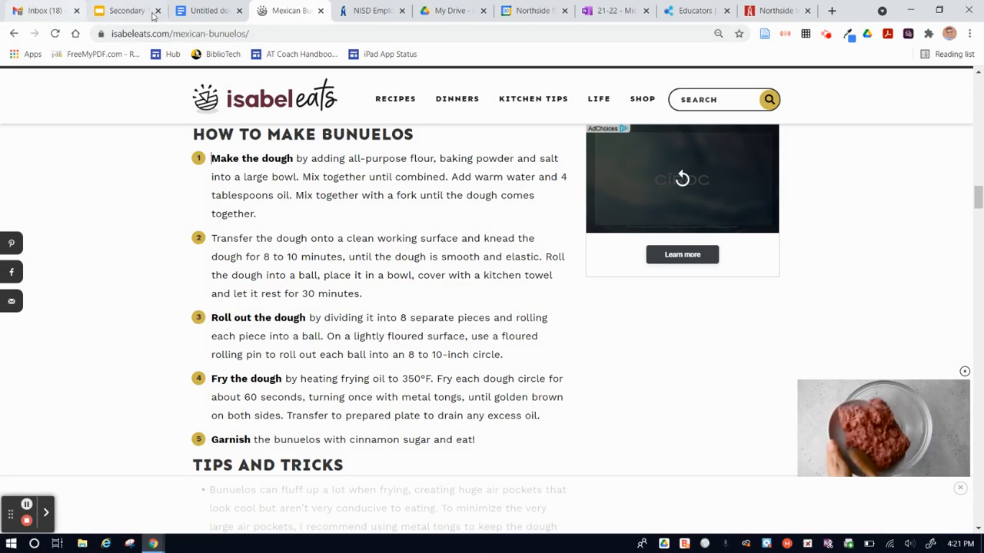
{"action": "left_click", "coordinate": [199, 11]}
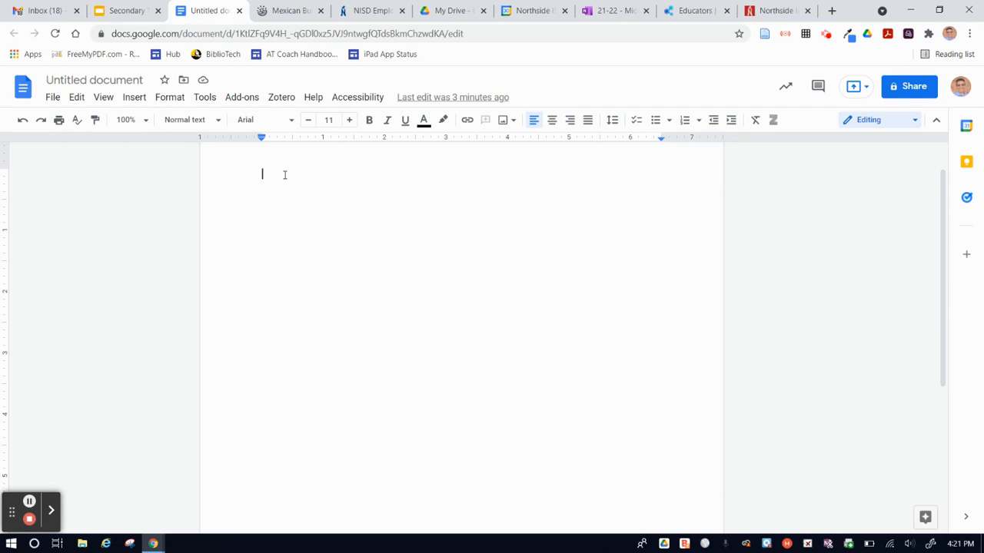
{"action": "type", "text": "Make the dough by adding all-purpose flour, baking powder and salt into a large bowl. Mix together until combined. Add warm water and 4 tablespoons oil. Mix together with a fork until the dough comes together. Transfer the dough onto a clean working surface and knead the dough for 8 to 10 minutes, until the dough is smooth and elastic. Roll the dough into a ball, place it in a bowl, cover with a kitchen towel and let it rest for 30 minutes."}
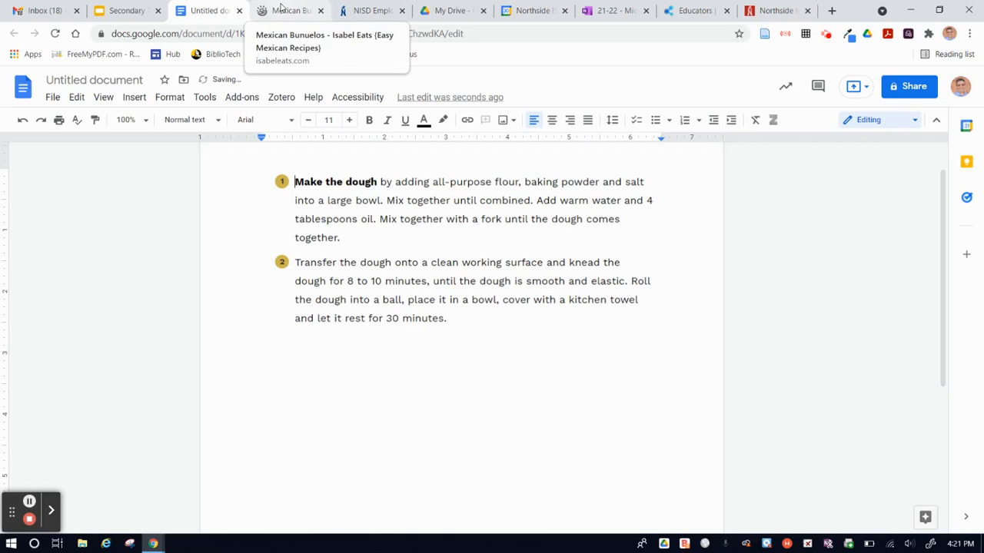
- Capture a rectangular snip of step 2 on the bunuelos recipe page, and discard it without saving
{"action": "left_click", "coordinate": [281, 10]}
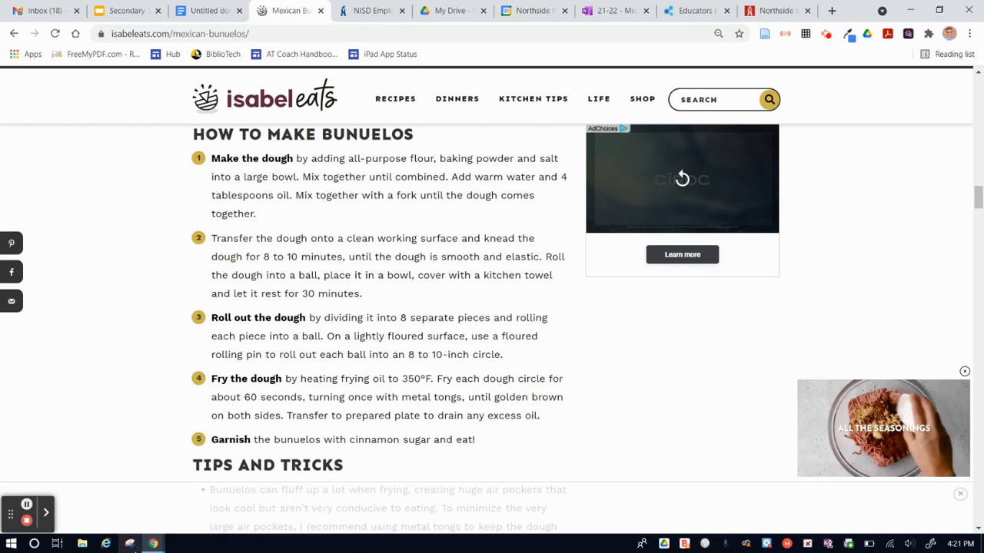
{"action": "left_click", "coordinate": [129, 544]}
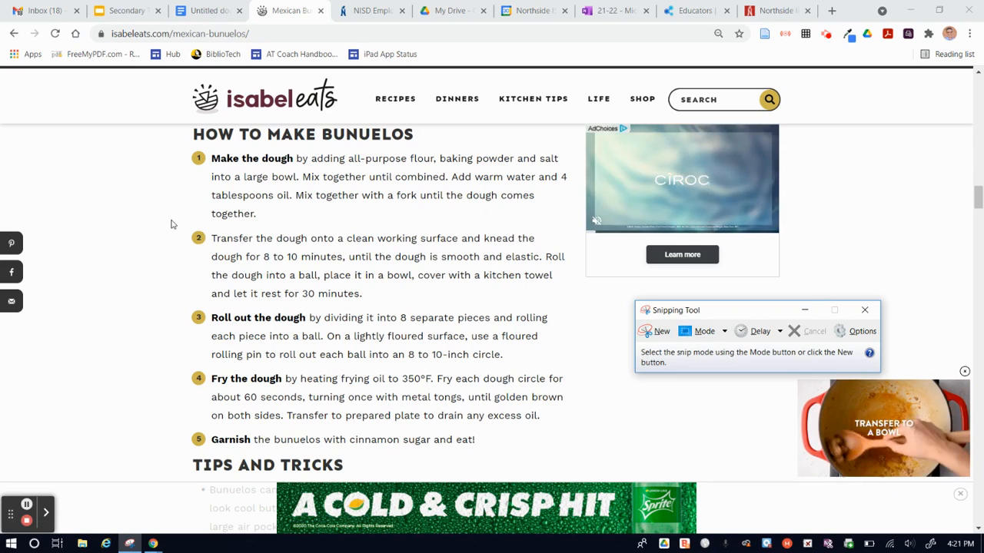
{"action": "left_click_drag", "start_coordinate": [172, 222], "coordinate": [311, 275]}
{"action": "left_click", "coordinate": [367, 293]}
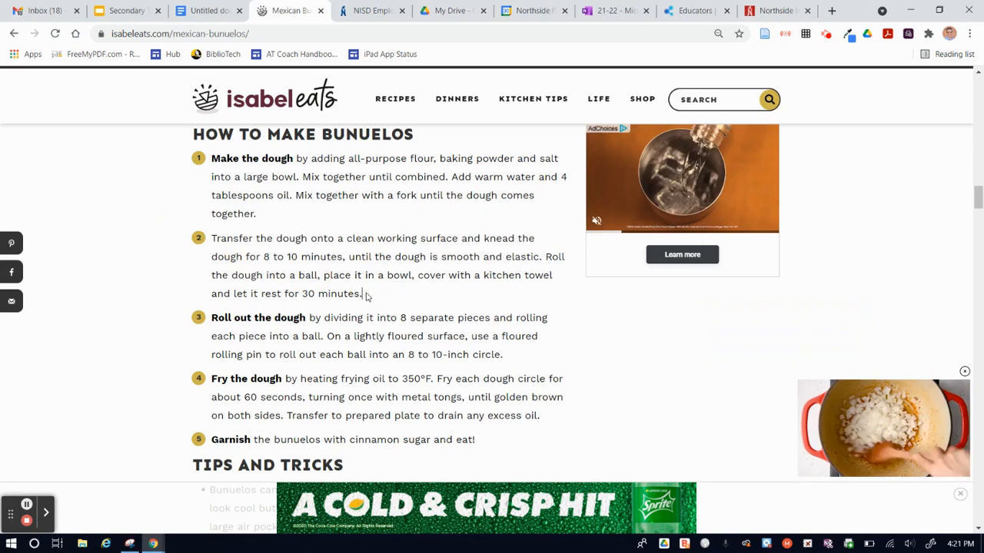
{"action": "left_click", "coordinate": [130, 544]}
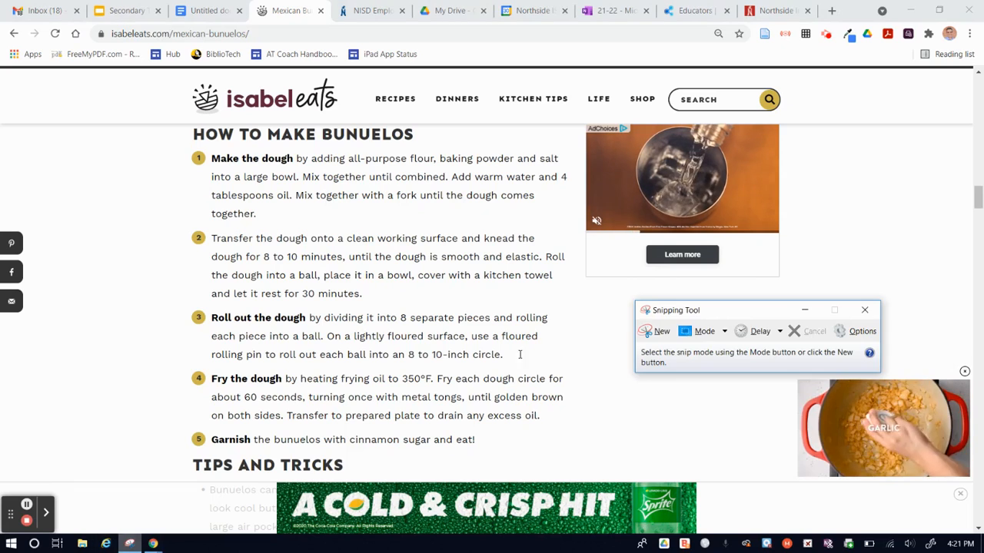
{"action": "left_click", "coordinate": [656, 331]}
{"action": "left_click_drag", "start_coordinate": [185, 223], "coordinate": [573, 304]}
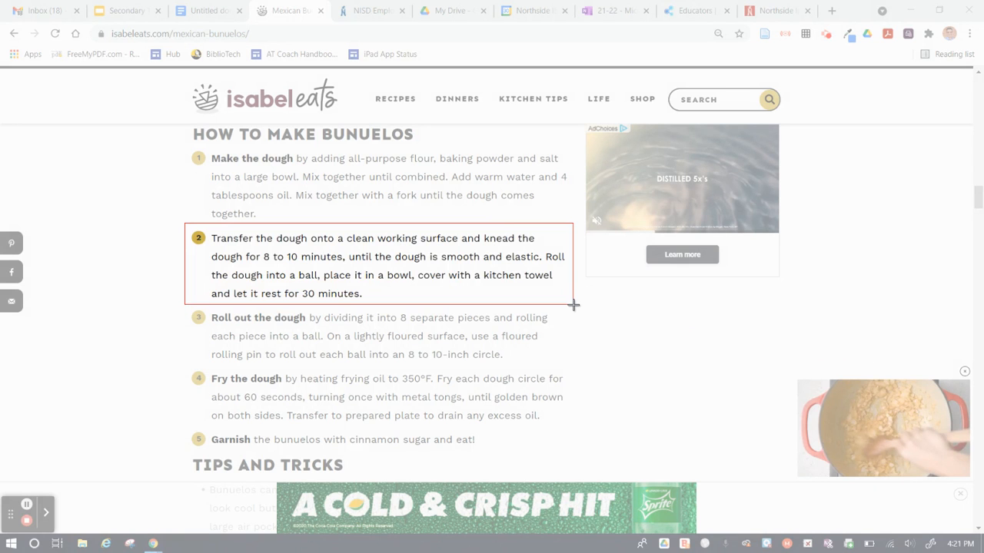
{"action": "left_click_drag", "start_coordinate": [573, 304], "coordinate": [573, 304]}
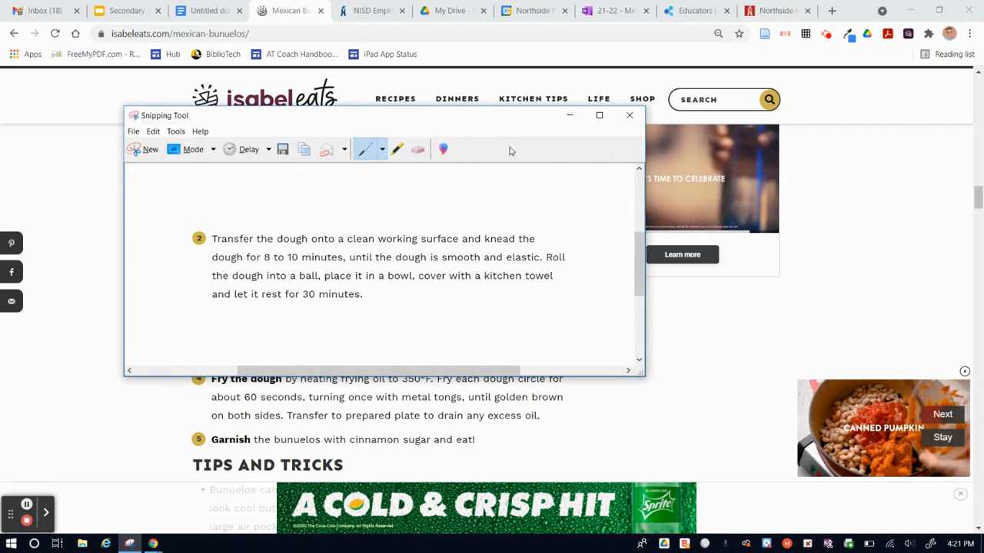
{"action": "left_click", "coordinate": [629, 115]}
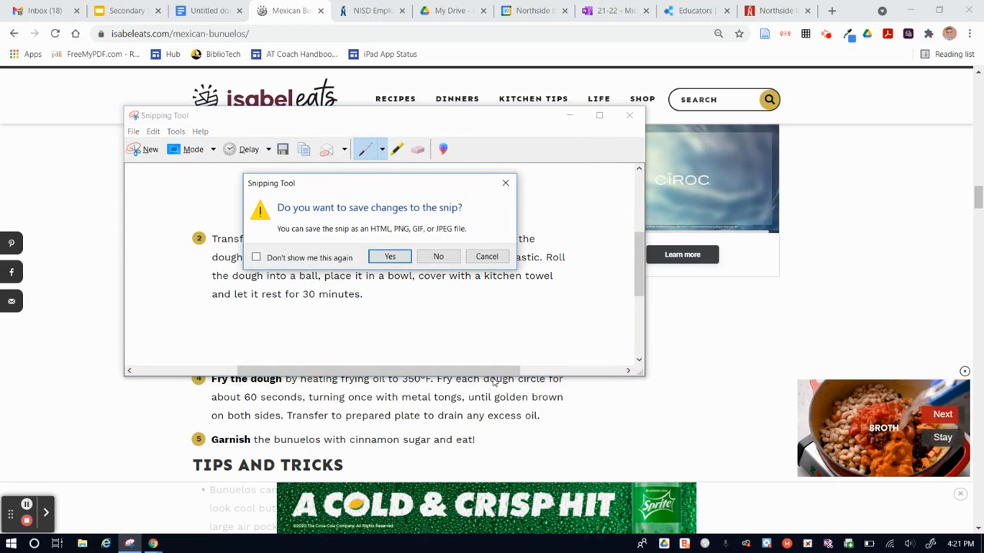
{"action": "left_click", "coordinate": [440, 260]}
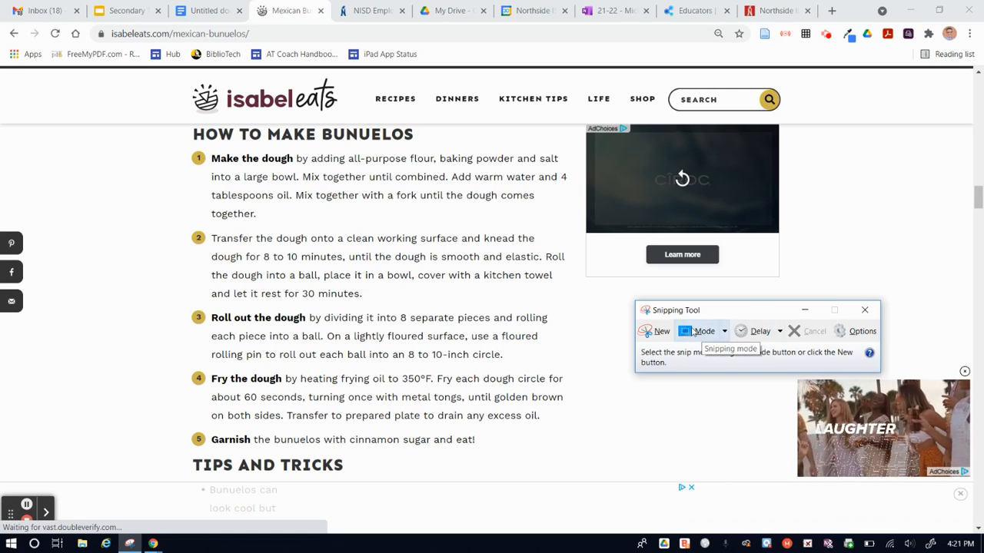
- Capture a free-form snip around the beginning of step 2's first three lines, from "Transfer" down to "the dough into a ball,"
{"action": "left_click", "coordinate": [724, 332]}
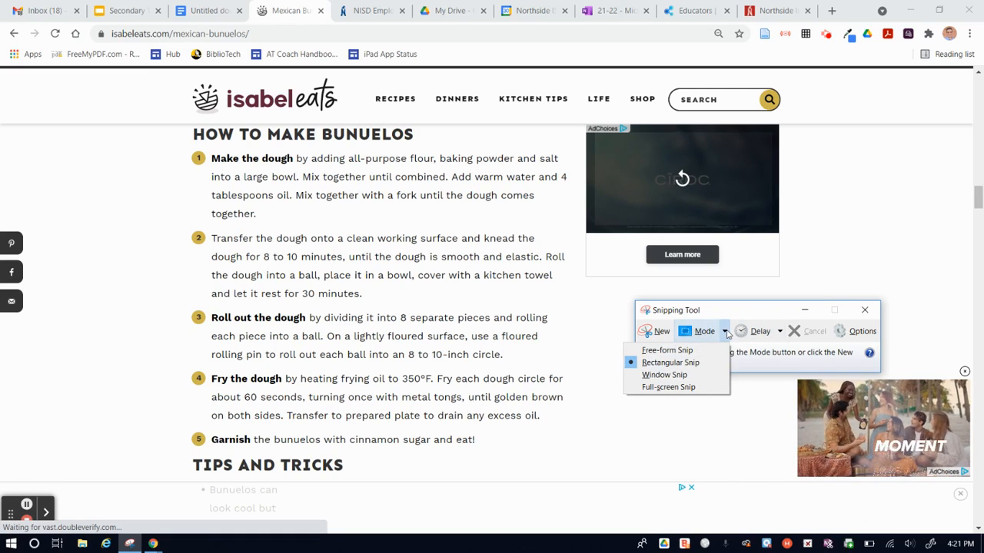
{"action": "left_click", "coordinate": [654, 351]}
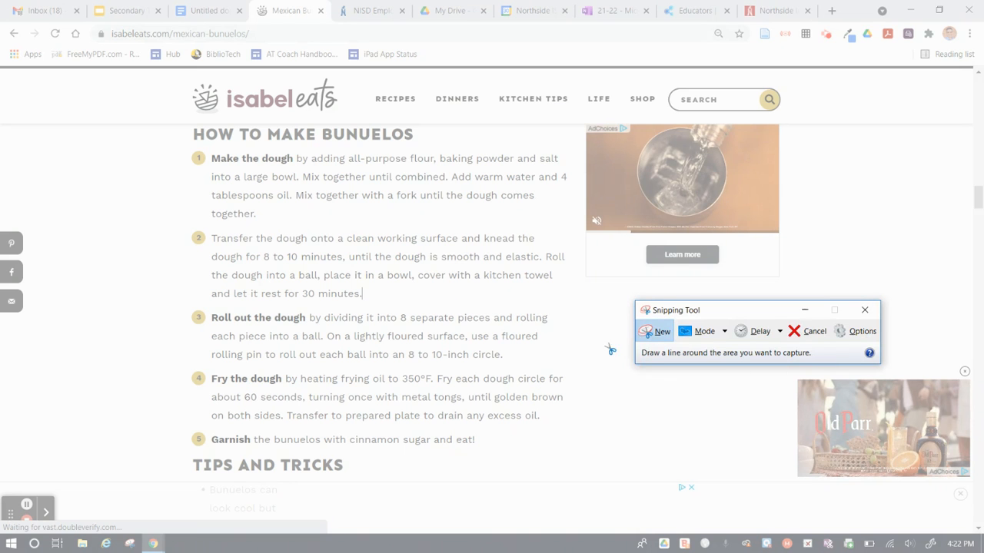
{"action": "mouse_move", "coordinate": [204, 226]}
{"action": "left_mouse_down"}
{"action": "mouse_move", "coordinate": [181, 258]}
{"action": "mouse_move", "coordinate": [209, 254]}
{"action": "mouse_move", "coordinate": [210, 277]}
{"action": "mouse_move", "coordinate": [305, 289]}
{"action": "mouse_move", "coordinate": [318, 271]}
{"action": "mouse_move", "coordinate": [344, 268]}
{"action": "mouse_move", "coordinate": [335, 250]}
{"action": "mouse_move", "coordinate": [284, 252]}
{"action": "mouse_move", "coordinate": [238, 224]}
{"action": "mouse_move", "coordinate": [204, 228]}
{"action": "left_mouse_up"}
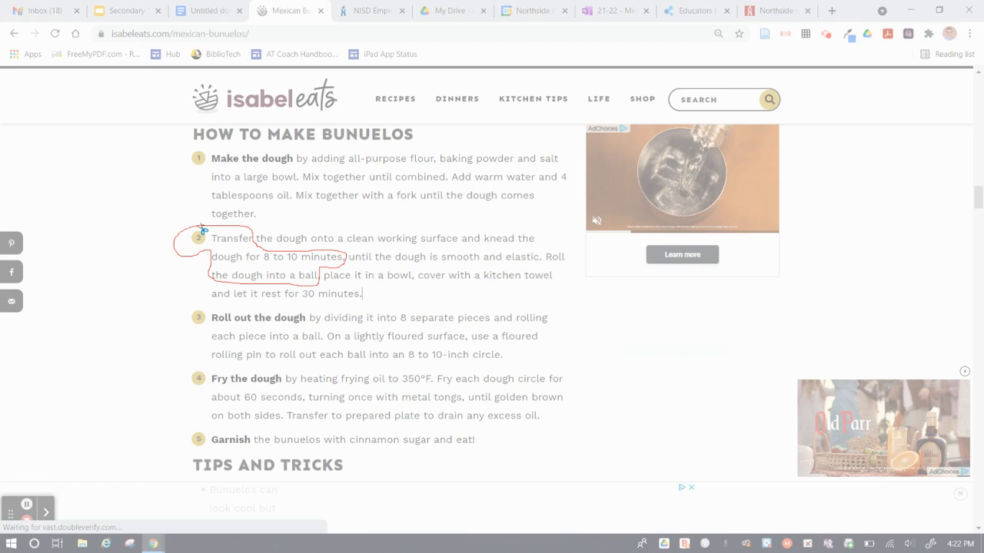
{"action": "left_click_drag", "start_coordinate": [203, 229], "coordinate": [201, 230]}
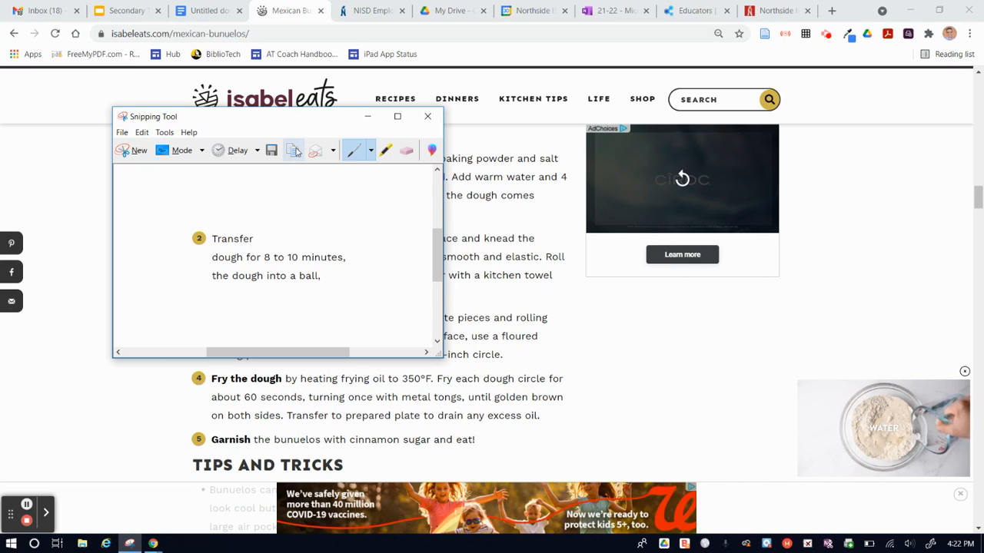
- Paste the free-form snip into the untitled Google Docs document, below the image of recipe steps 1 and 2
{"action": "left_click", "coordinate": [206, 13]}
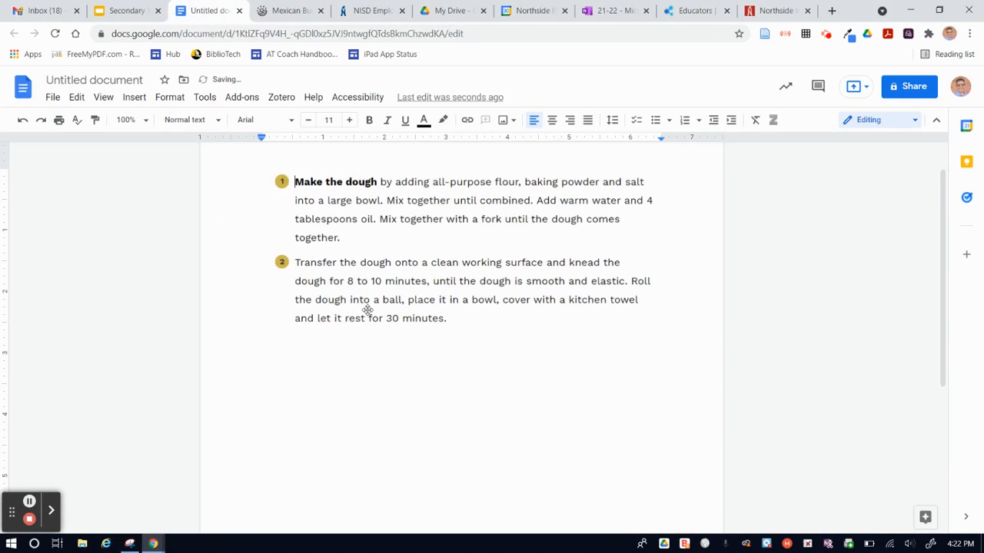
{"action": "left_click", "coordinate": [308, 354]}
{"action": "type", "text": "Transfer dough for 8 to 10 minutes, the dough into a ball,"}
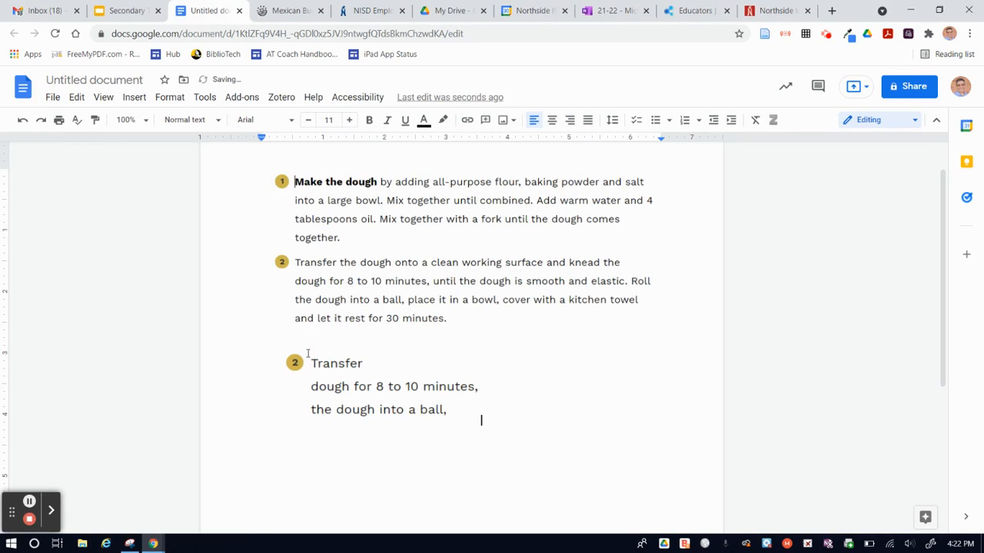